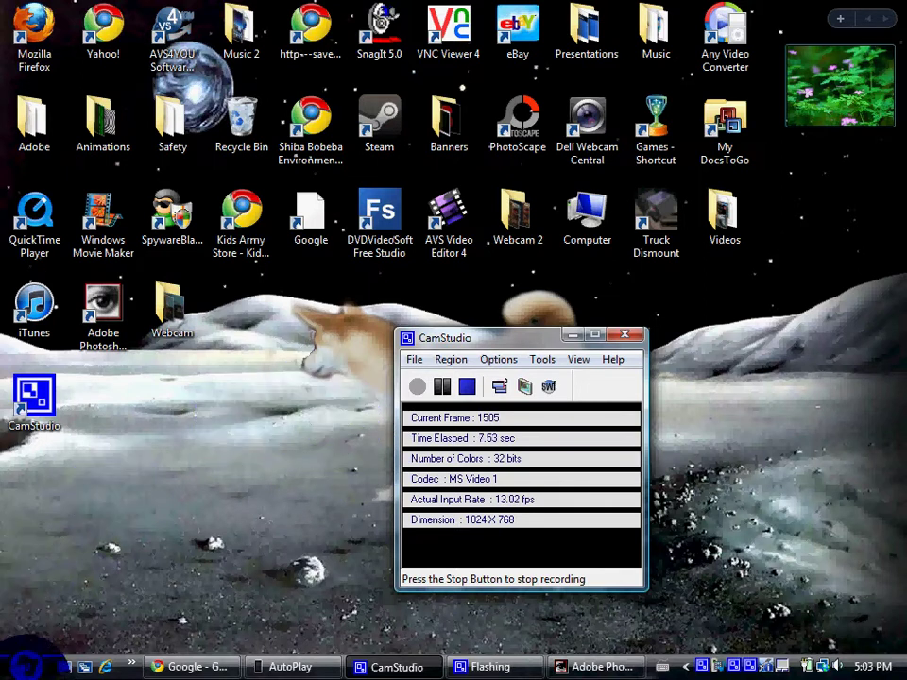
Open the Computer window from the Start menu to list the drives
left_click(23, 665)
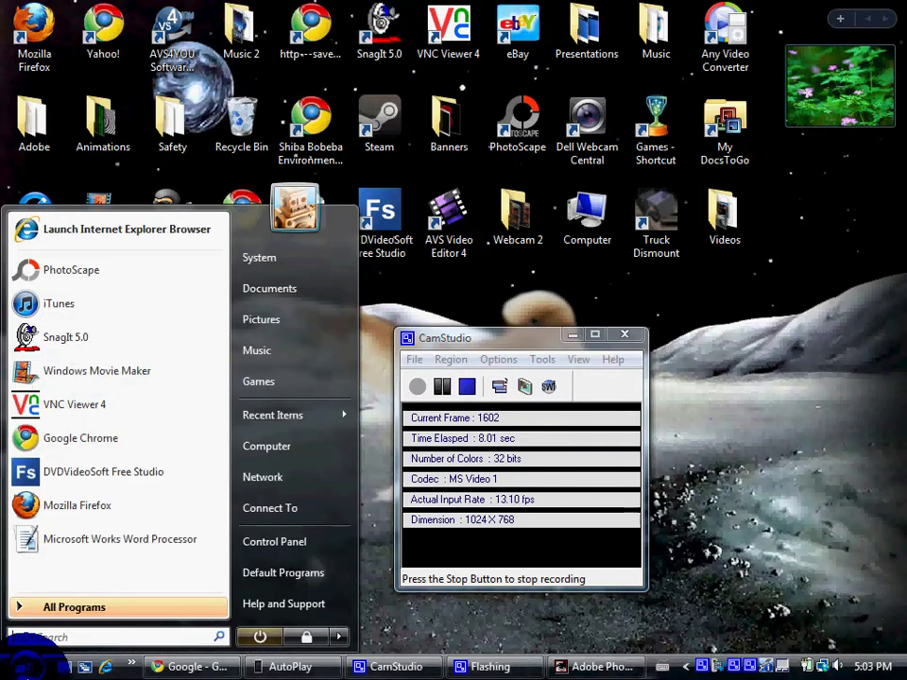
left_click(264, 449)
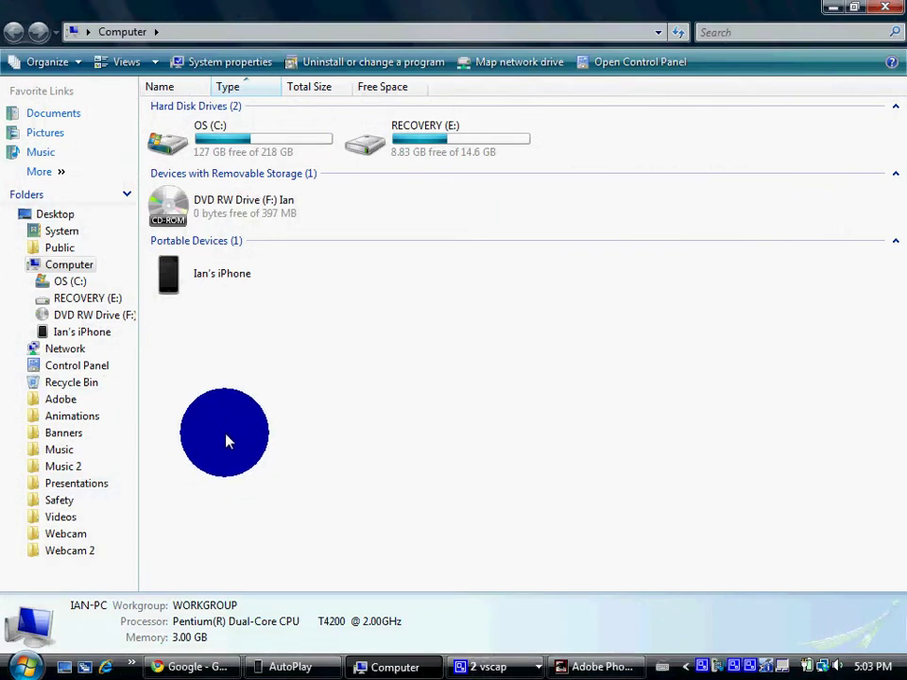
Browse to the Downloads folder and bring up the context menu for profile_header.jpg (1).png
left_click(58, 232)
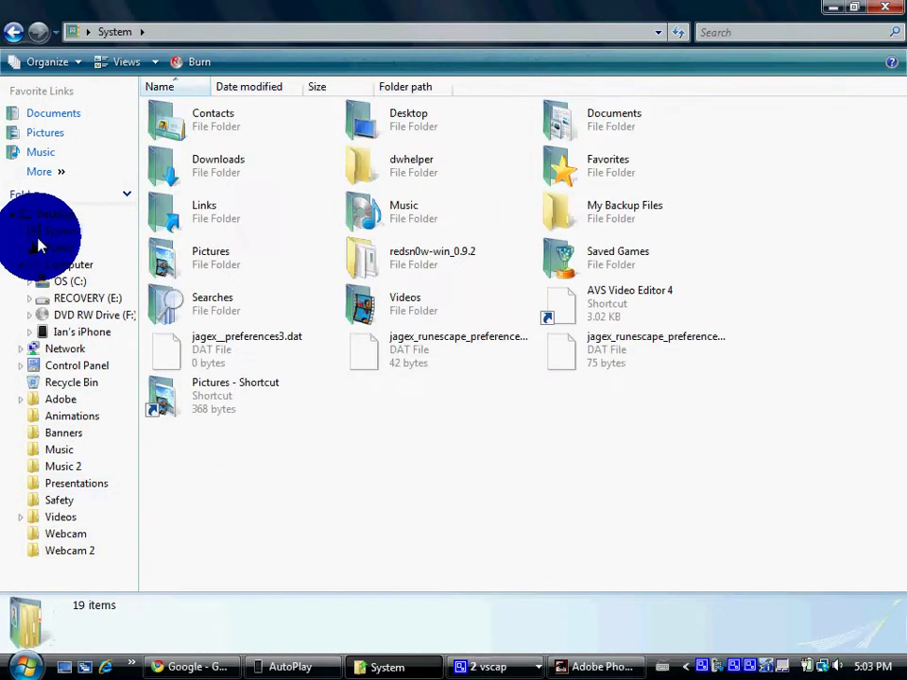
double_click(251, 166)
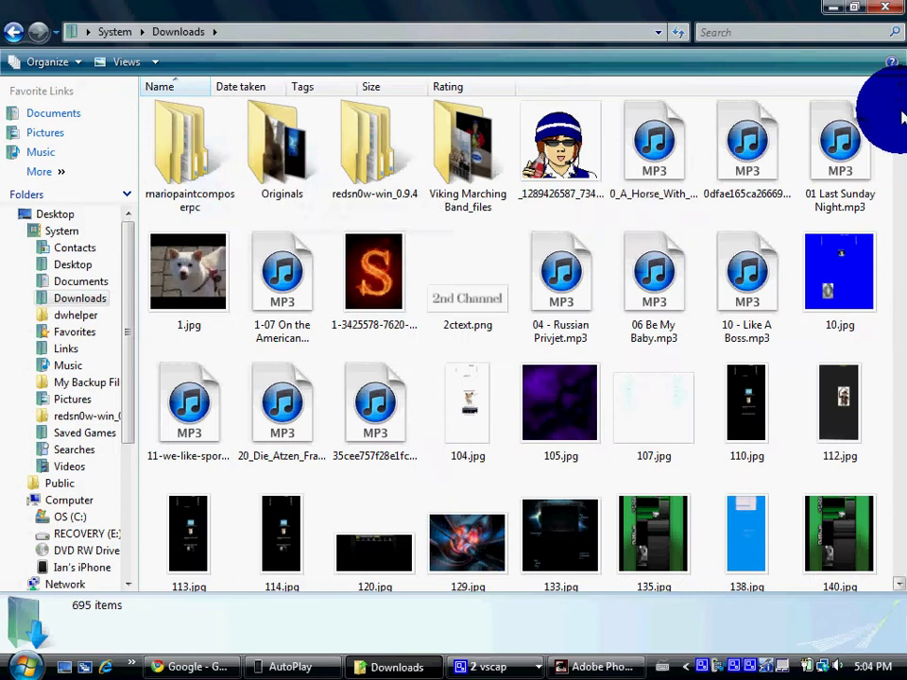
left_click_drag(893, 116, 890, 433)
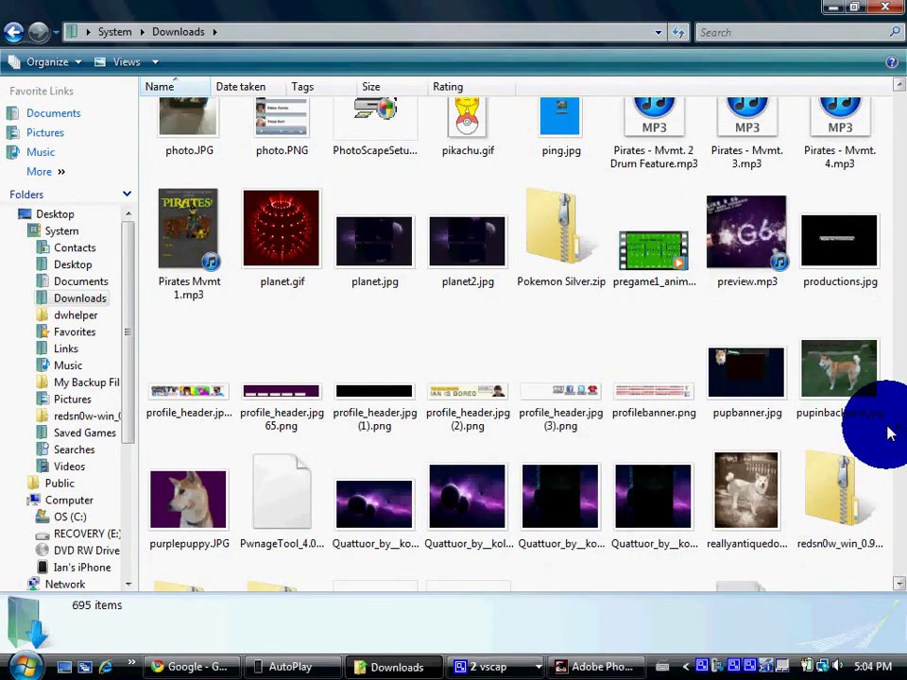
left_click_drag(888, 432, 394, 313)
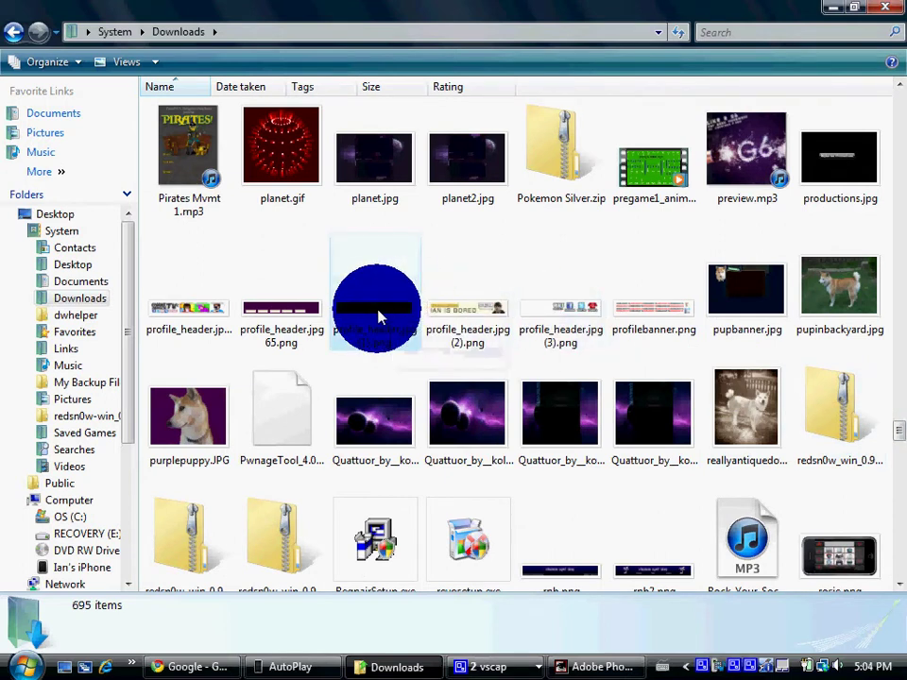
right_click(378, 316)
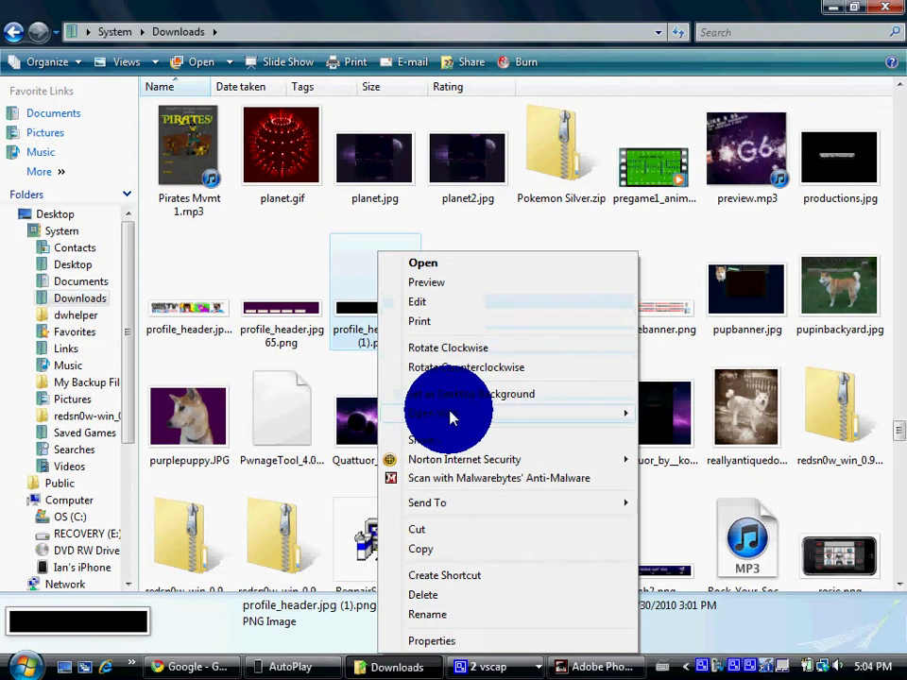
Open profile_header.jpg (1).png in Photoshop and dismiss the locked-layer error
mouse_move(453, 412)
left_click(733, 413)
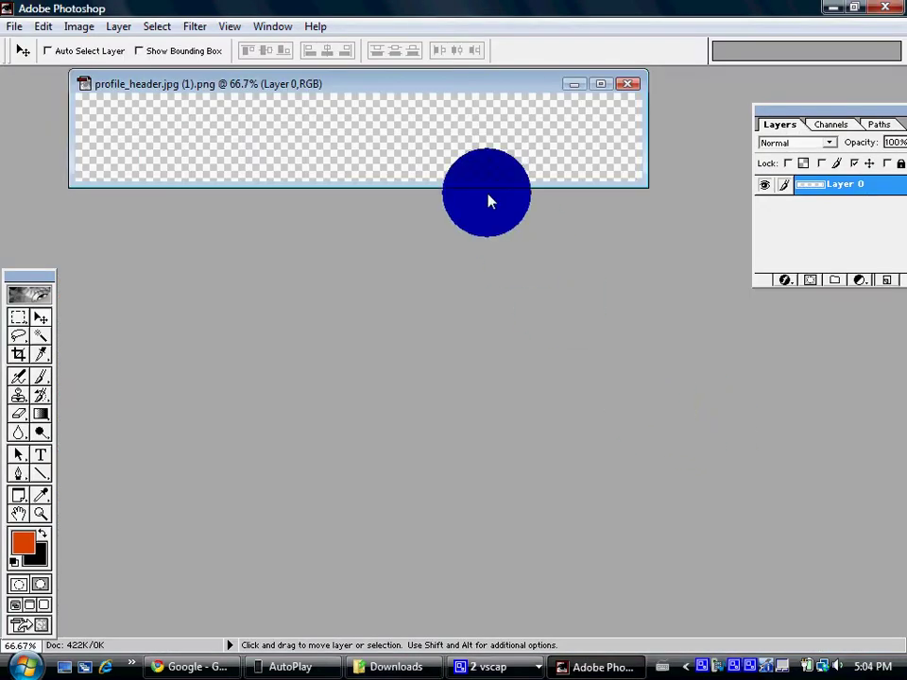
left_click(372, 99)
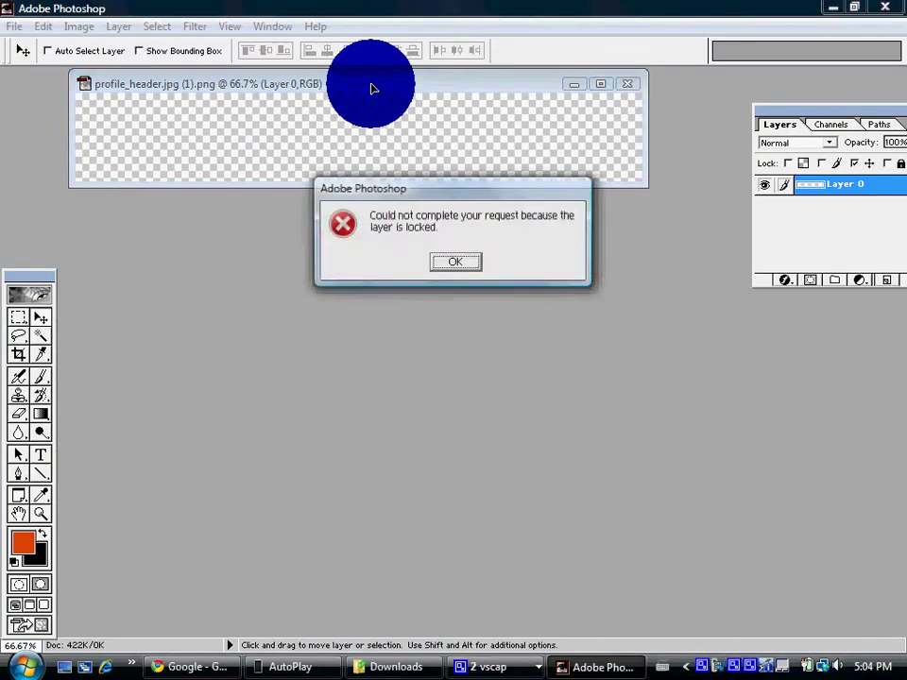
left_click(456, 263)
Paint the whole transparent canvas orange-red with a 100-pixel brush
left_click_drag(448, 87, 523, 251)
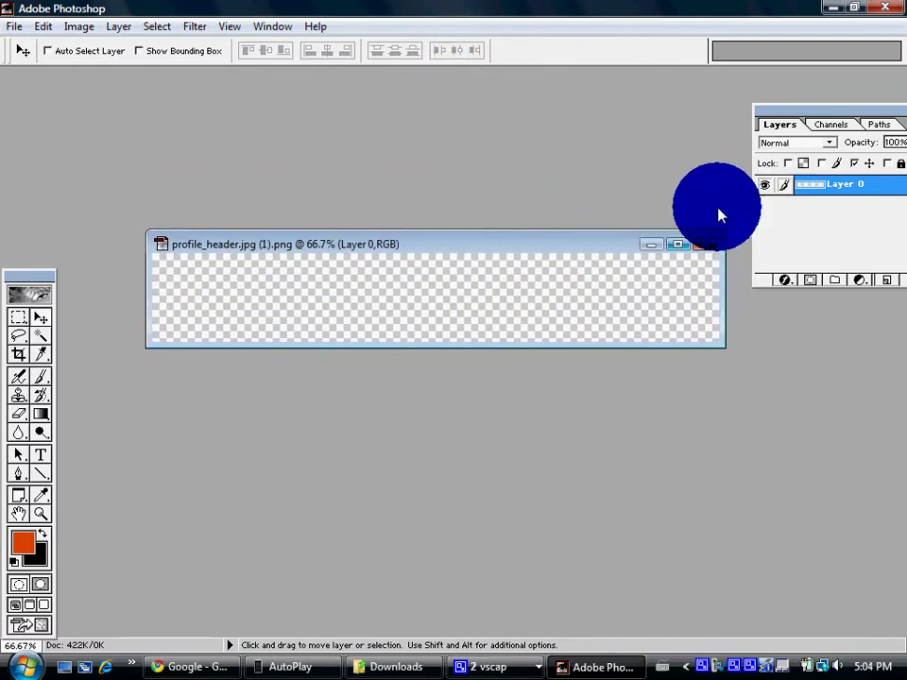
left_click_drag(816, 116, 731, 122)
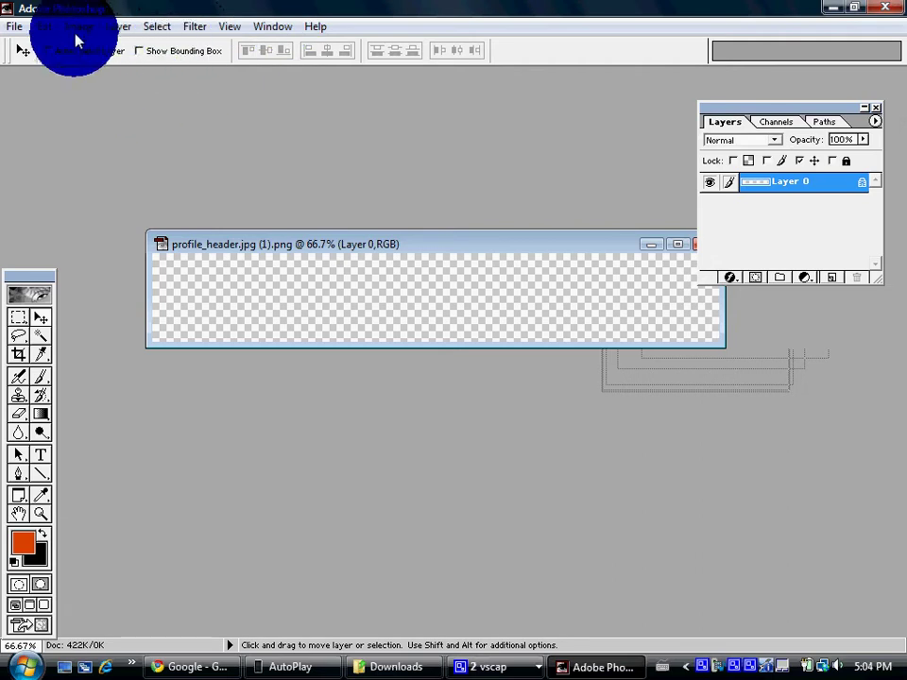
left_click(41, 378)
left_click_drag(596, 247, 530, 248)
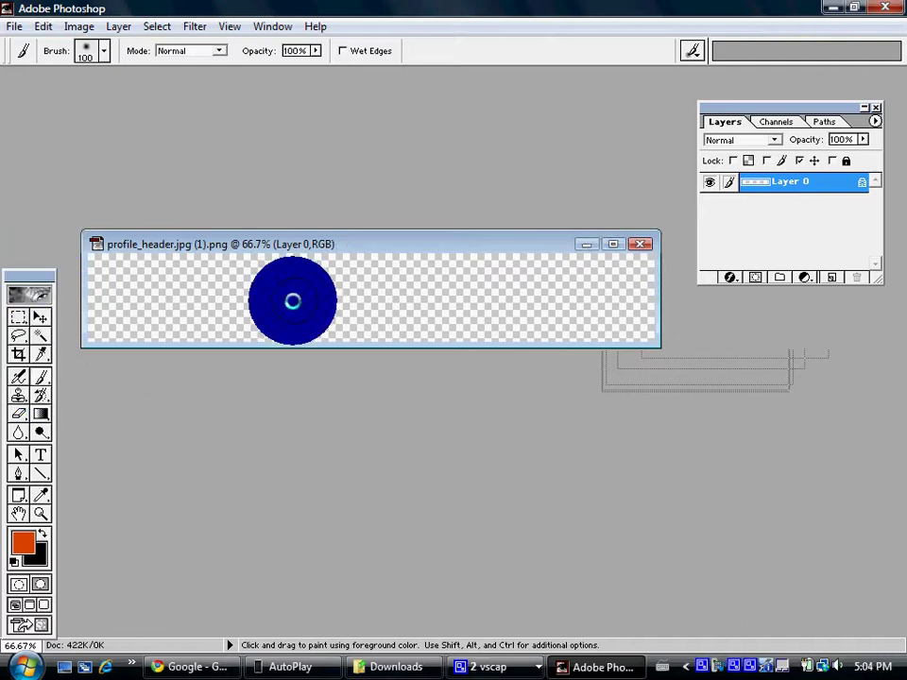
mouse_move(213, 299)
left_mouse_down()
mouse_move(445, 300)
mouse_move(182, 297)
mouse_move(77, 280)
mouse_move(547, 262)
mouse_move(202, 261)
mouse_move(374, 283)
mouse_move(377, 319)
mouse_move(583, 320)
mouse_move(115, 330)
mouse_move(283, 283)
left_mouse_up()
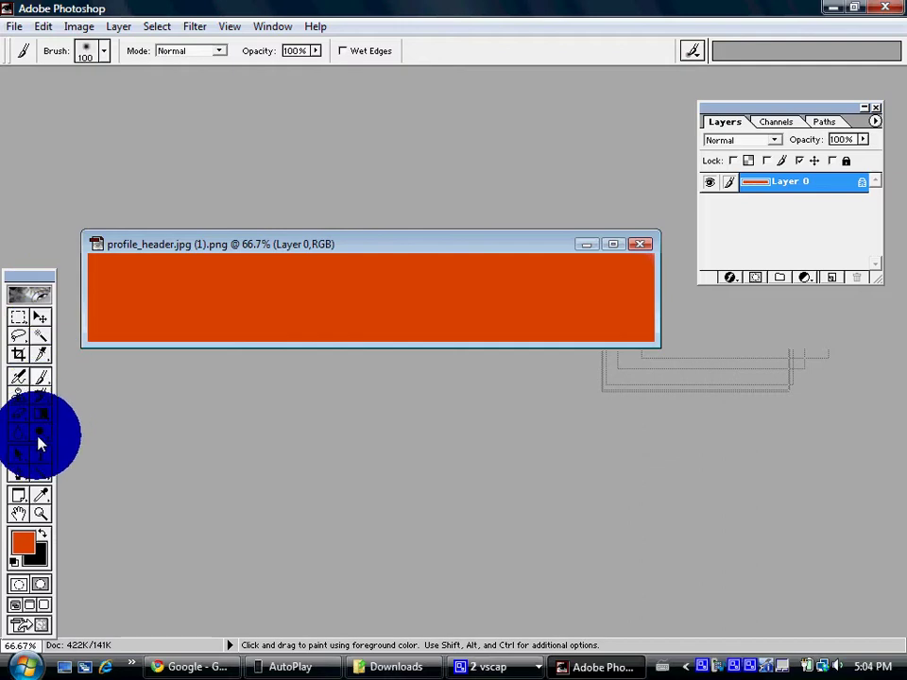
Draw a text box across the banner and set the type to 72 pt black
left_click(40, 457)
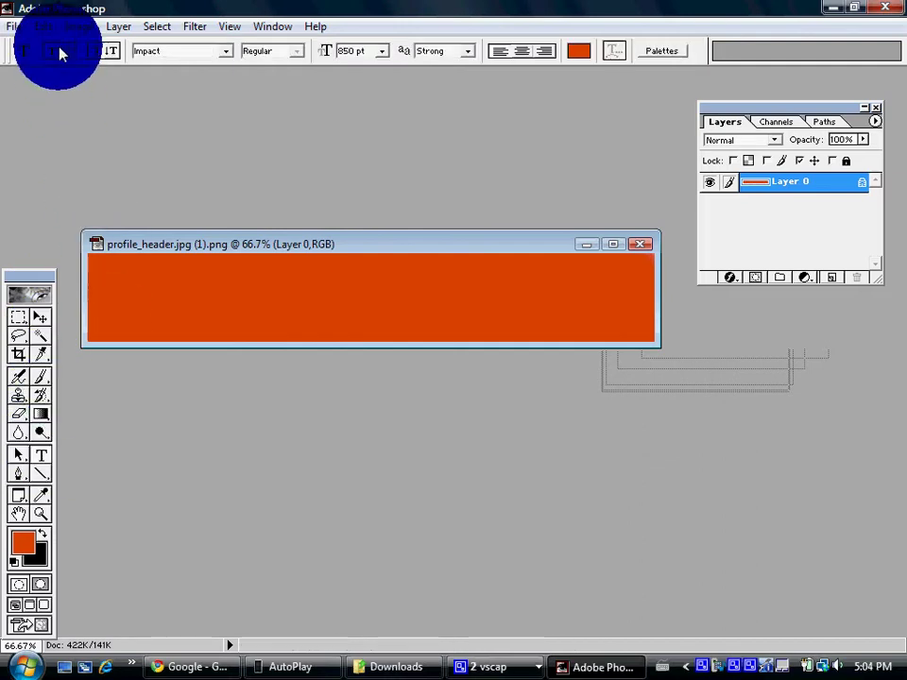
right_click(23, 57)
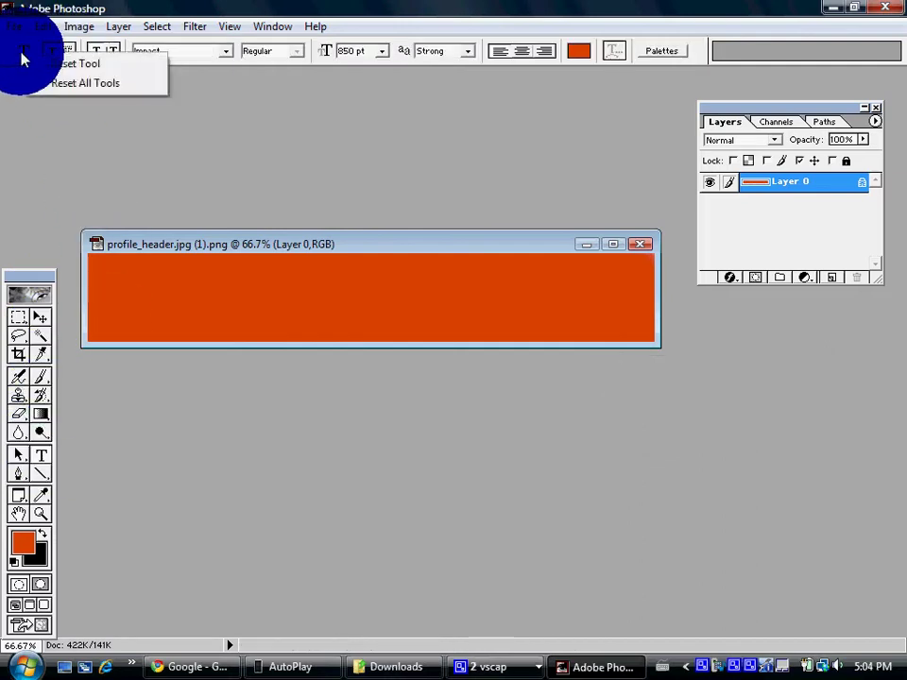
left_click(117, 154)
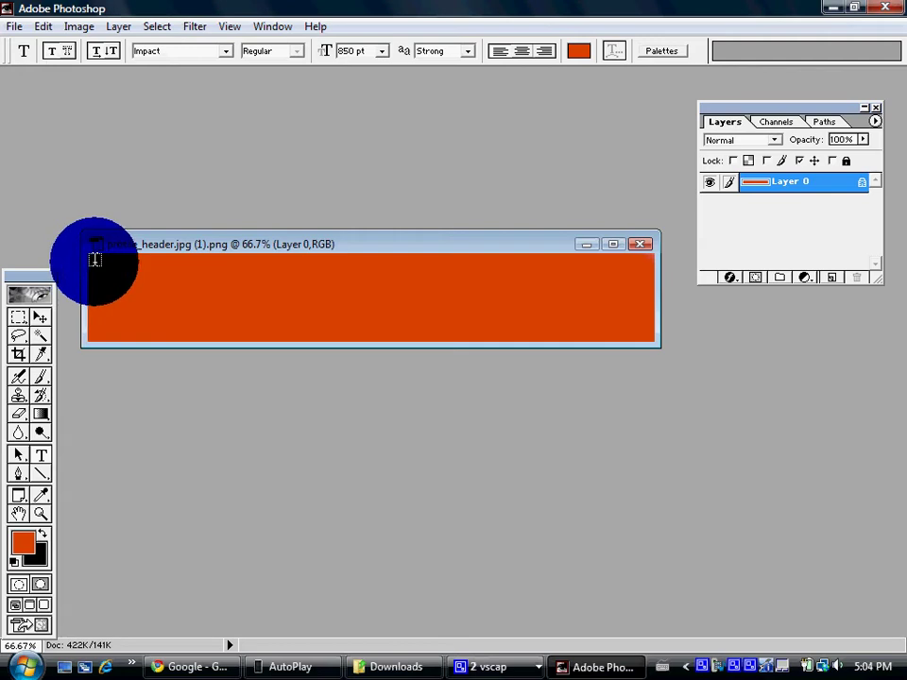
mouse_move(96, 269)
left_mouse_down()
mouse_move(526, 256)
mouse_move(650, 330)
left_mouse_up()
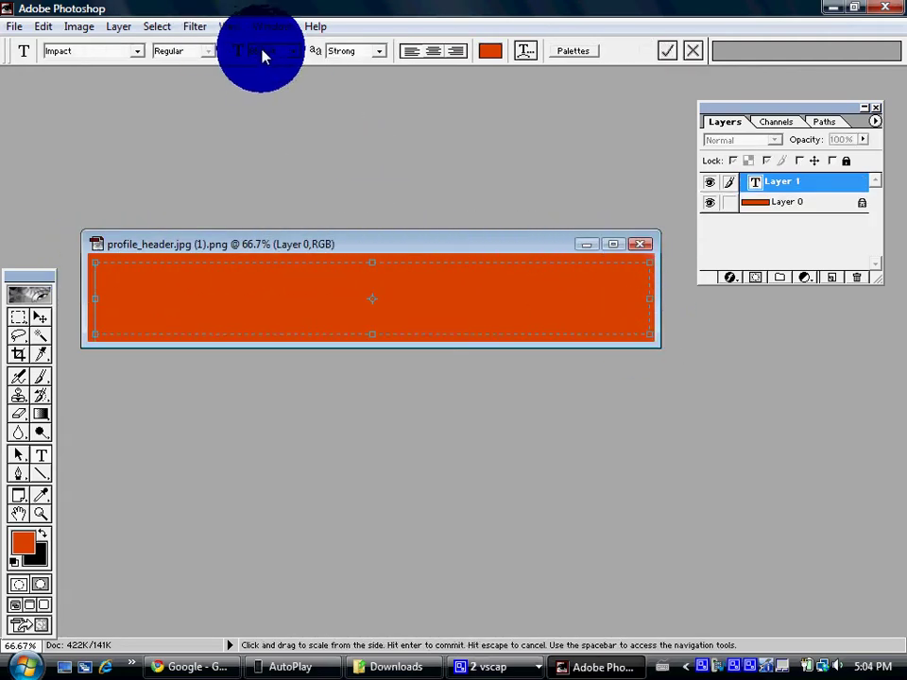
double_click(271, 53)
type("72")
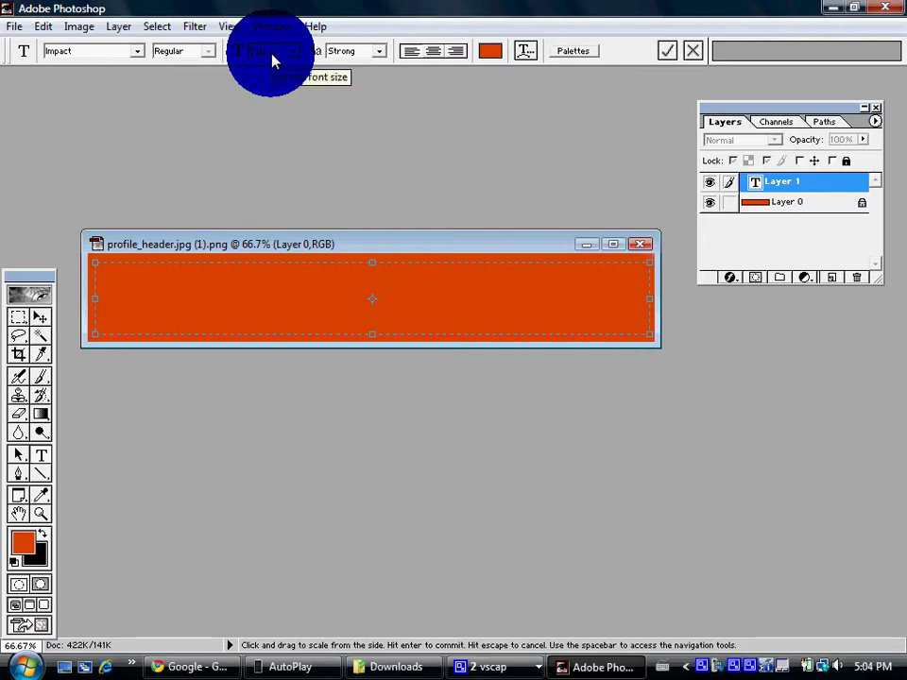
key("Return")
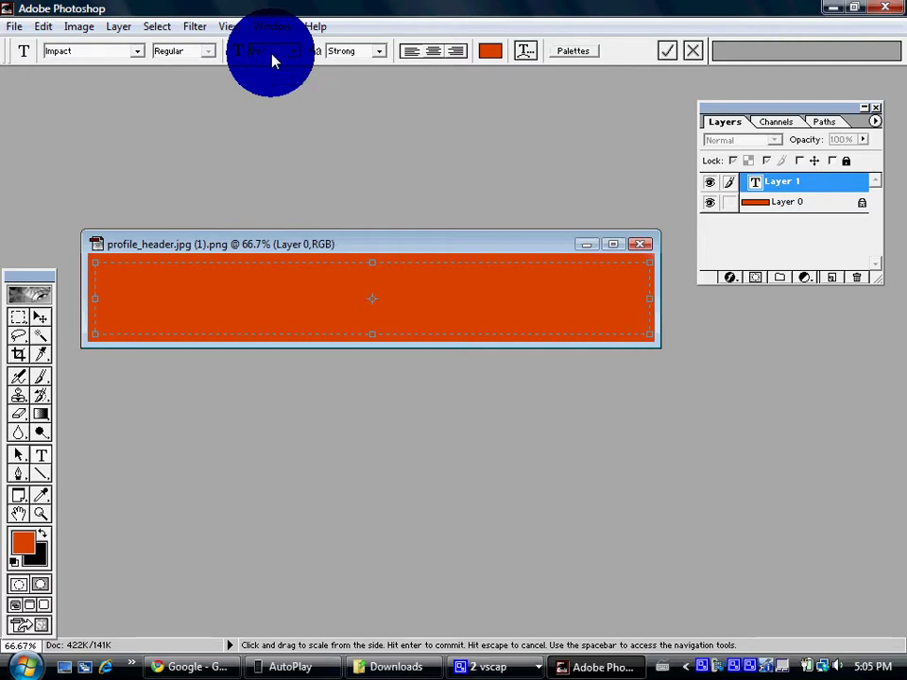
left_click(489, 50)
left_click_drag(477, 247, 247, 452)
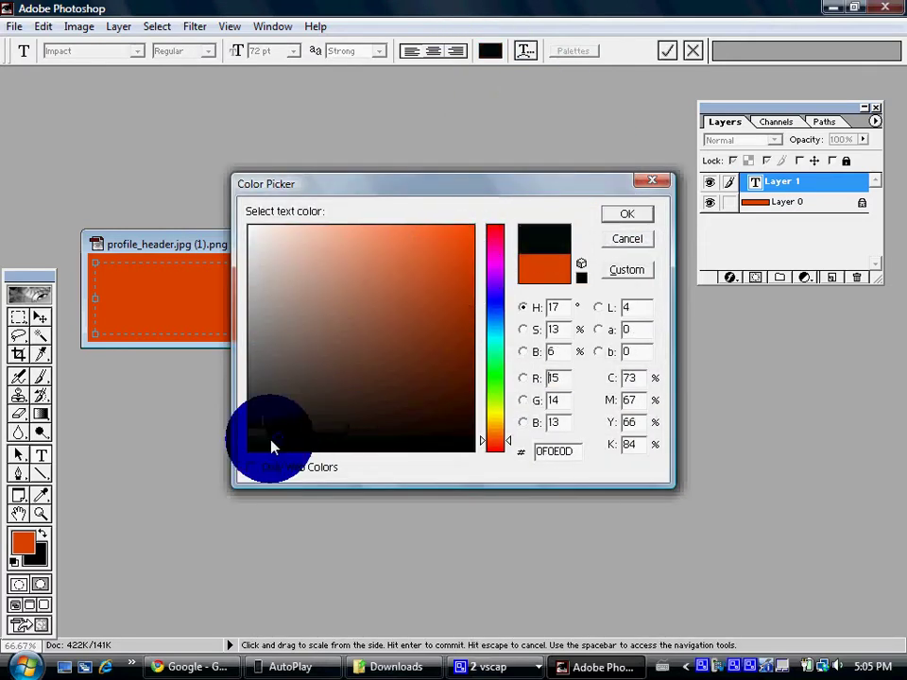
left_click(625, 214)
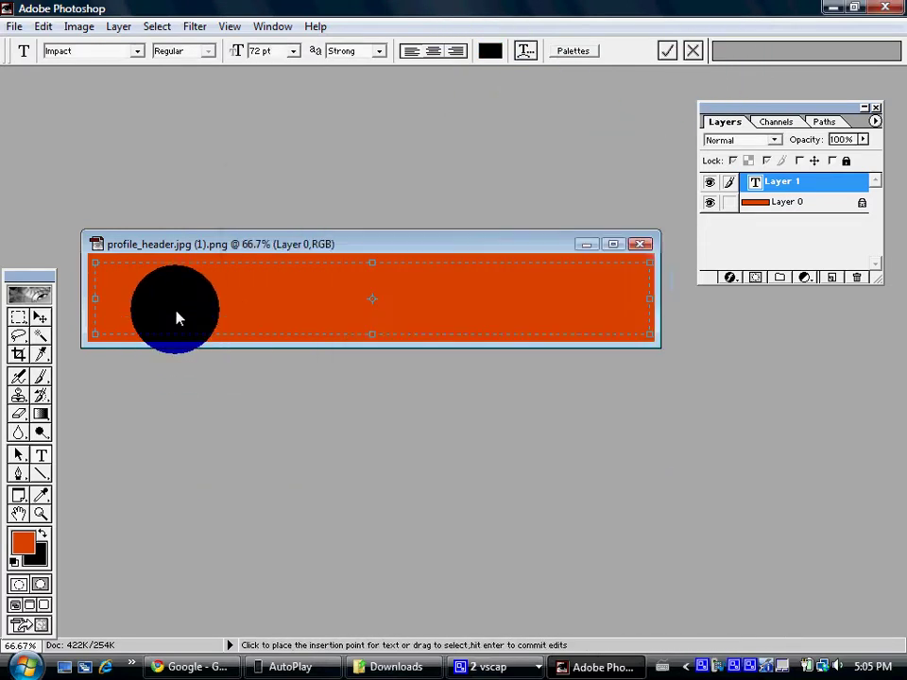
Type the title SHIBAINU519 and commit it
type("S")
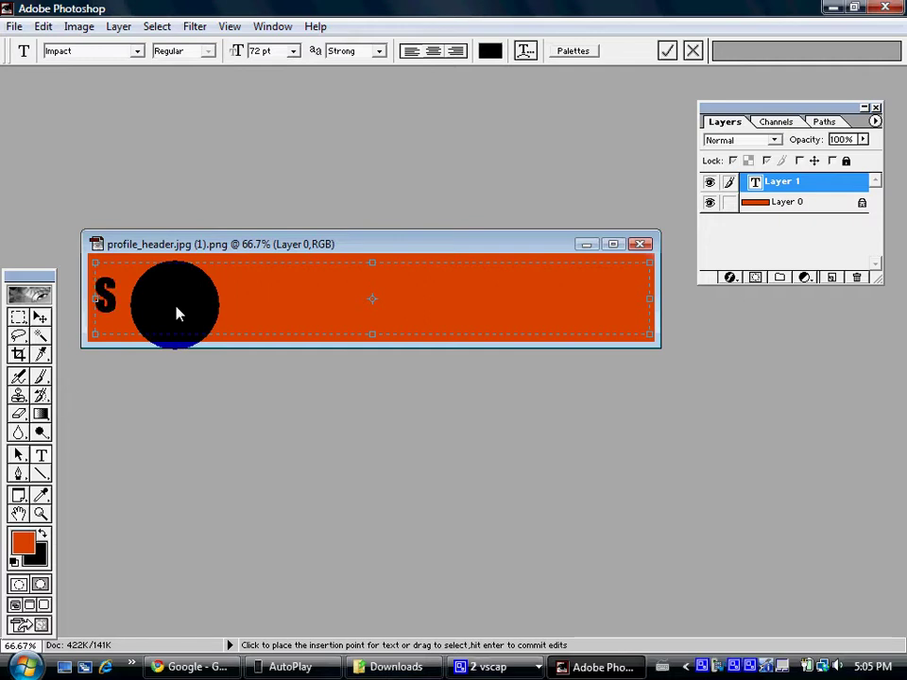
type("HNU%!(")
key("BackSpace")
key("BackSpace")
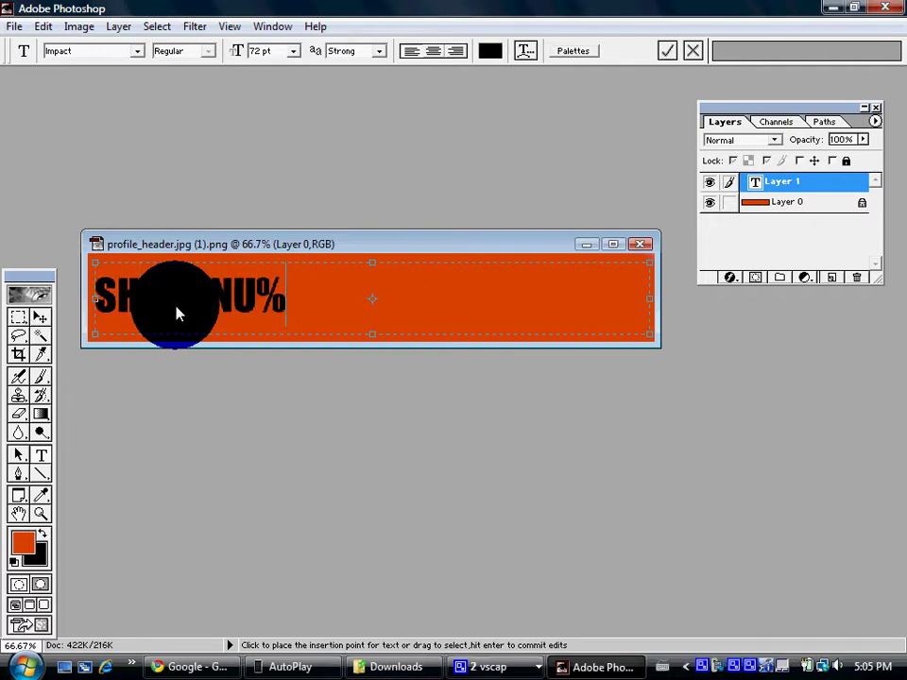
key("BackSpace")
type("519")
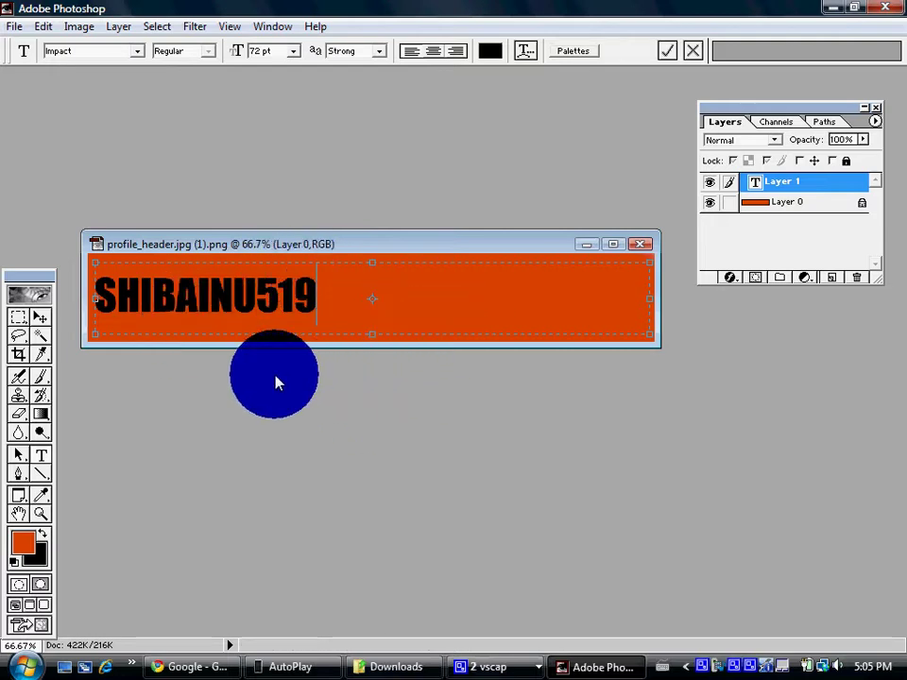
left_click(39, 320)
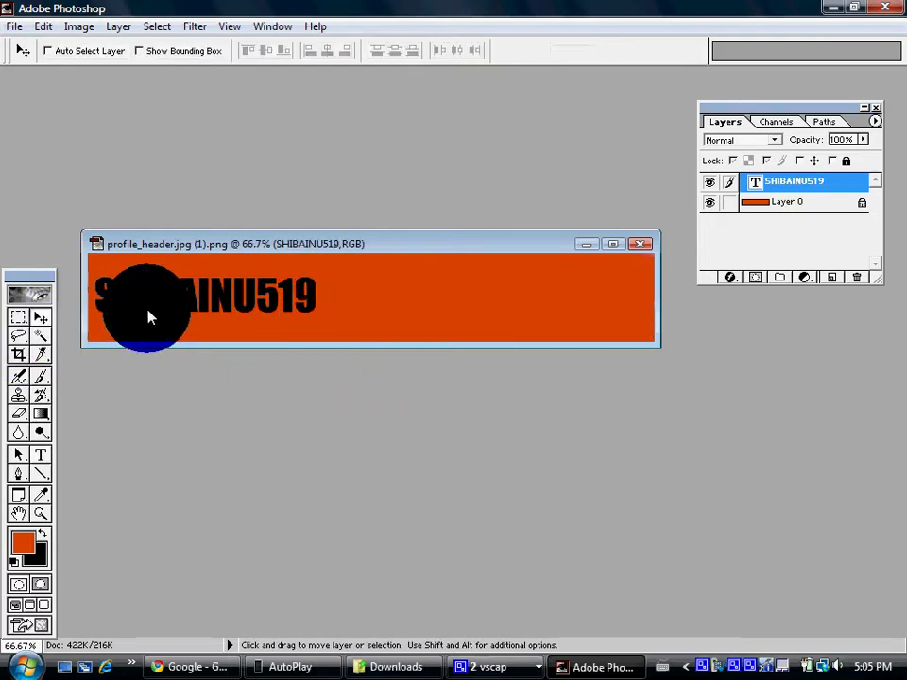
Nudge the title up, then add a 28 pt Impact FACEBOOK label beneath it
mouse_move(168, 303)
left_mouse_down()
mouse_move(161, 284)
mouse_move(178, 283)
left_mouse_up()
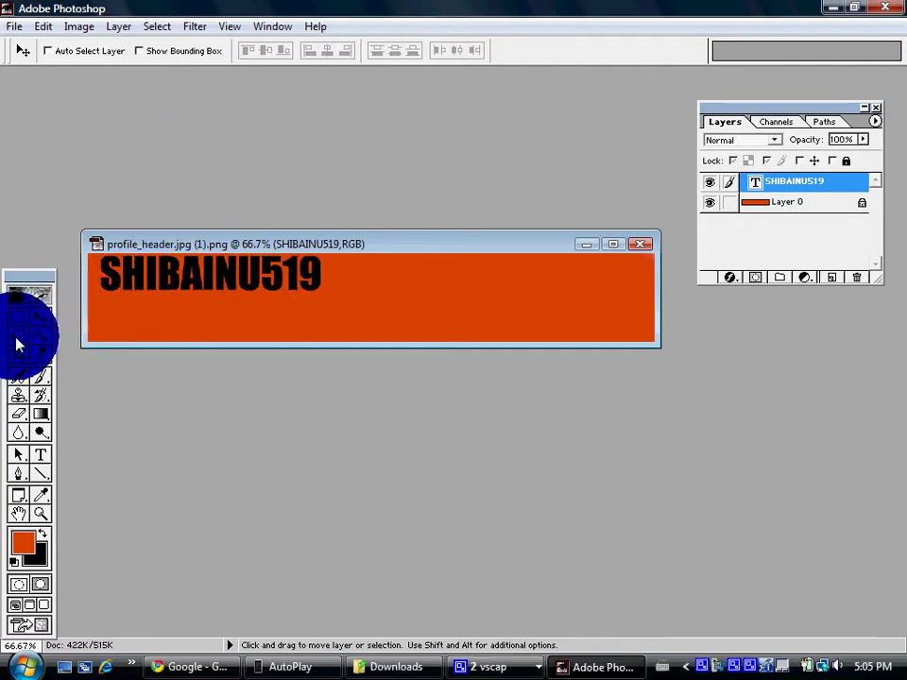
left_click(40, 456)
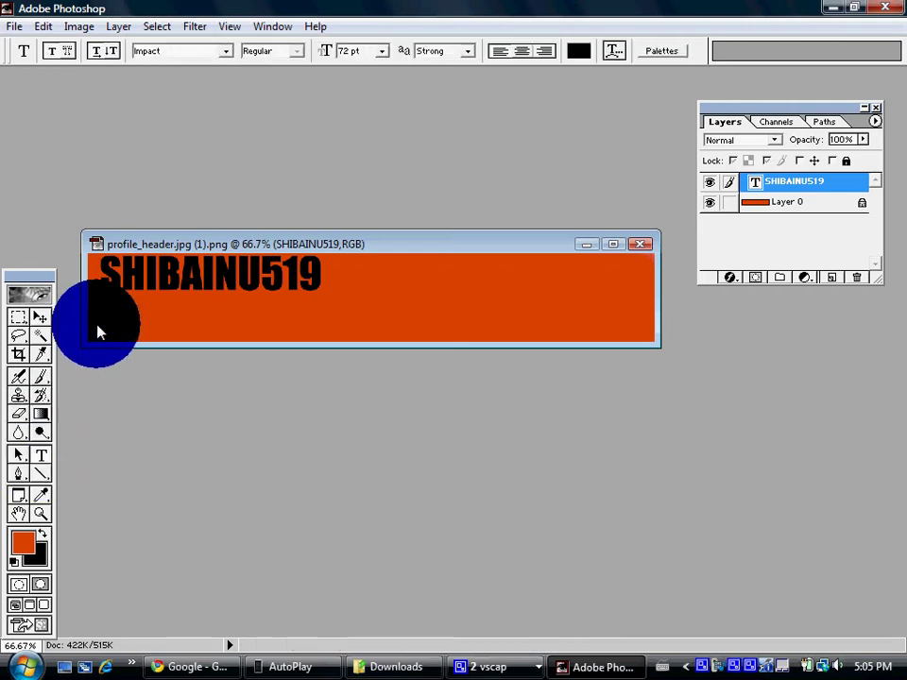
left_click_drag(100, 324, 198, 348)
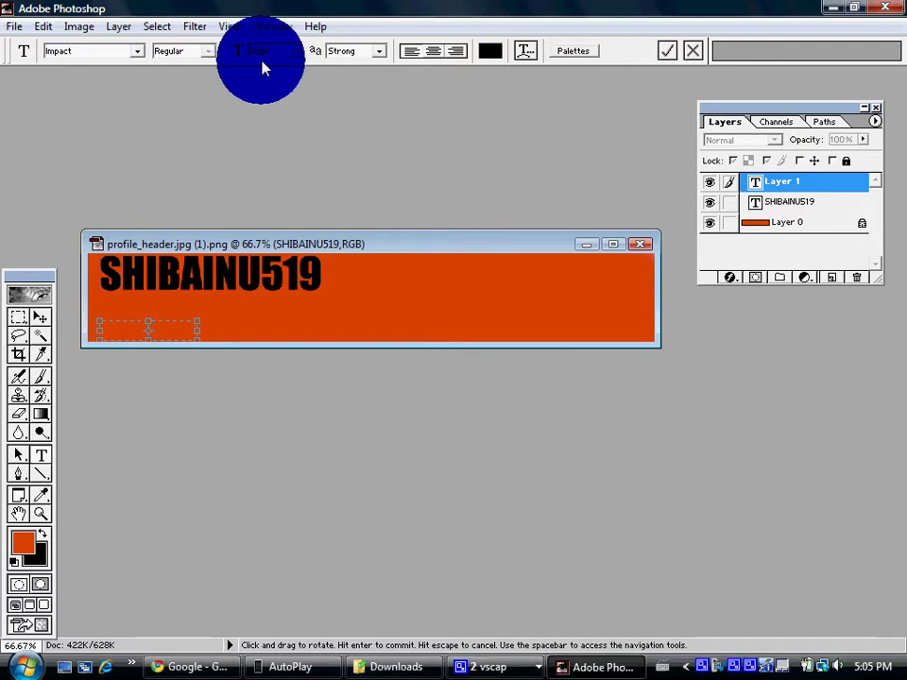
key("Return")
type("FACEBOOK")
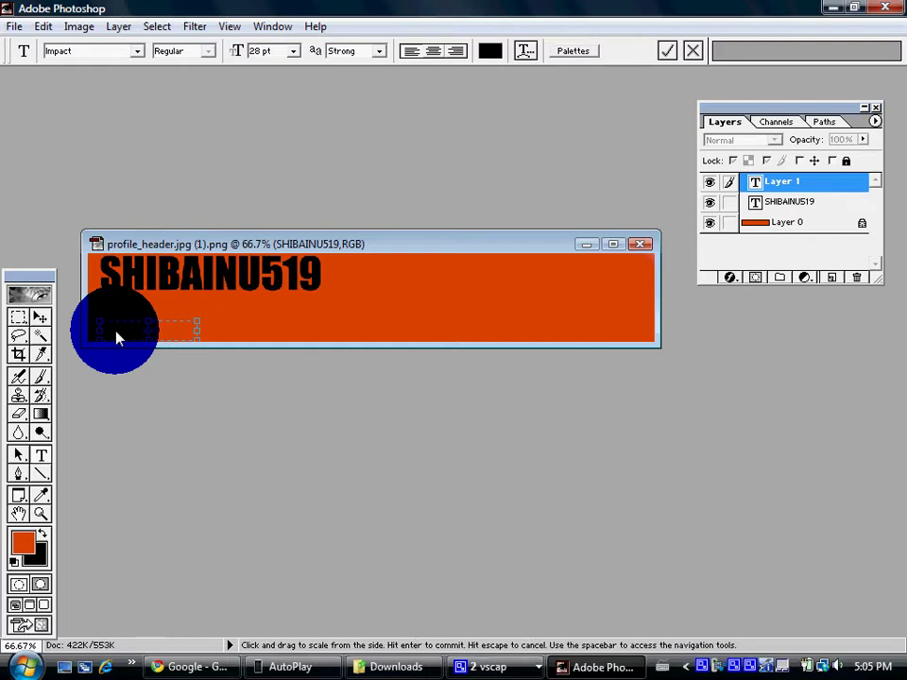
left_click(40, 319)
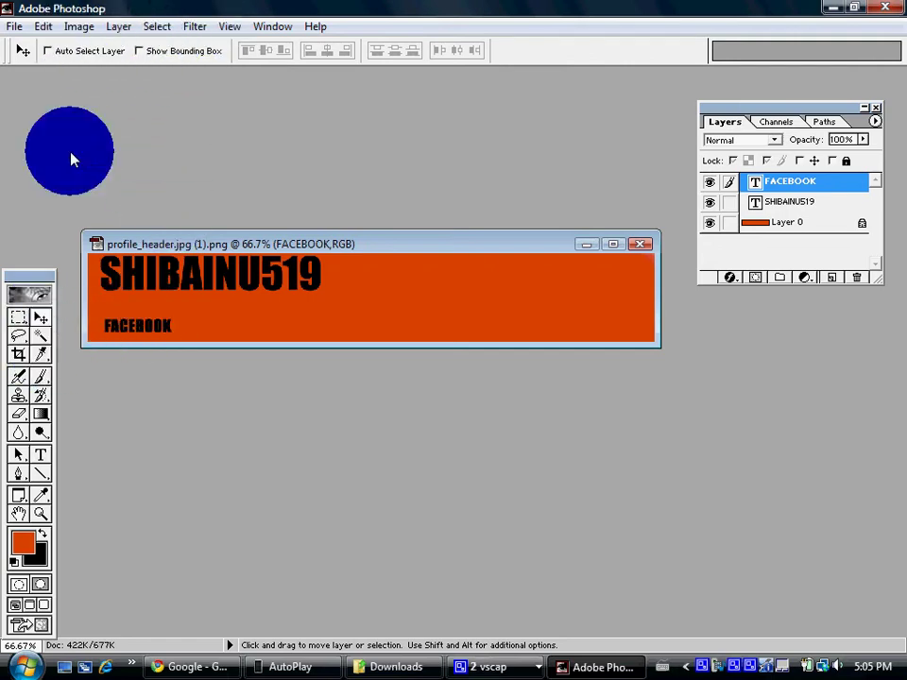
Add TWITTER and TUMBLR labels in a row to the right of FACEBOOK
left_click(41, 454)
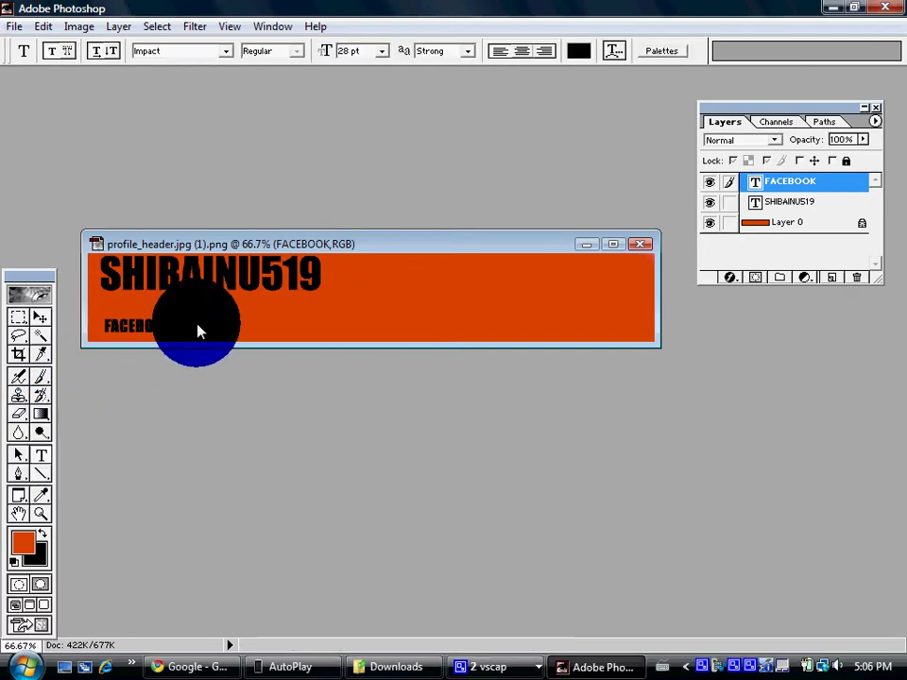
left_click_drag(196, 325, 289, 337)
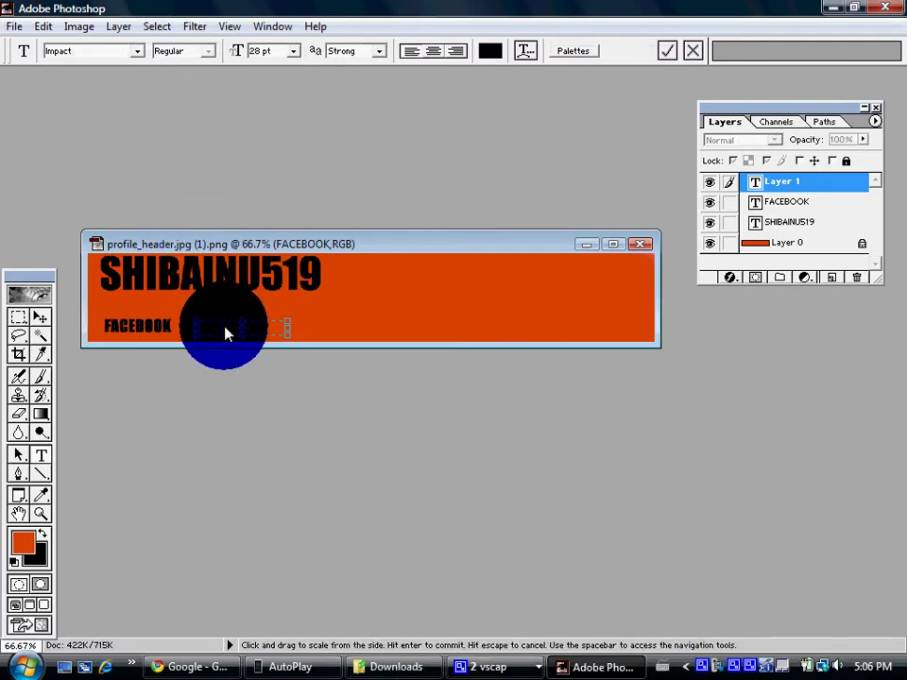
type("TWITTER")
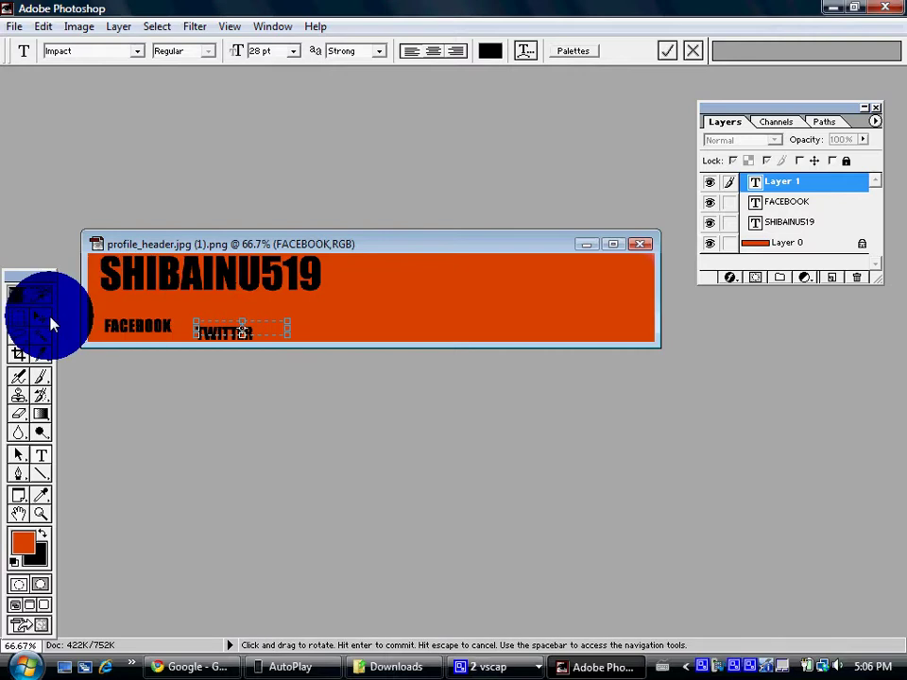
left_click(44, 317)
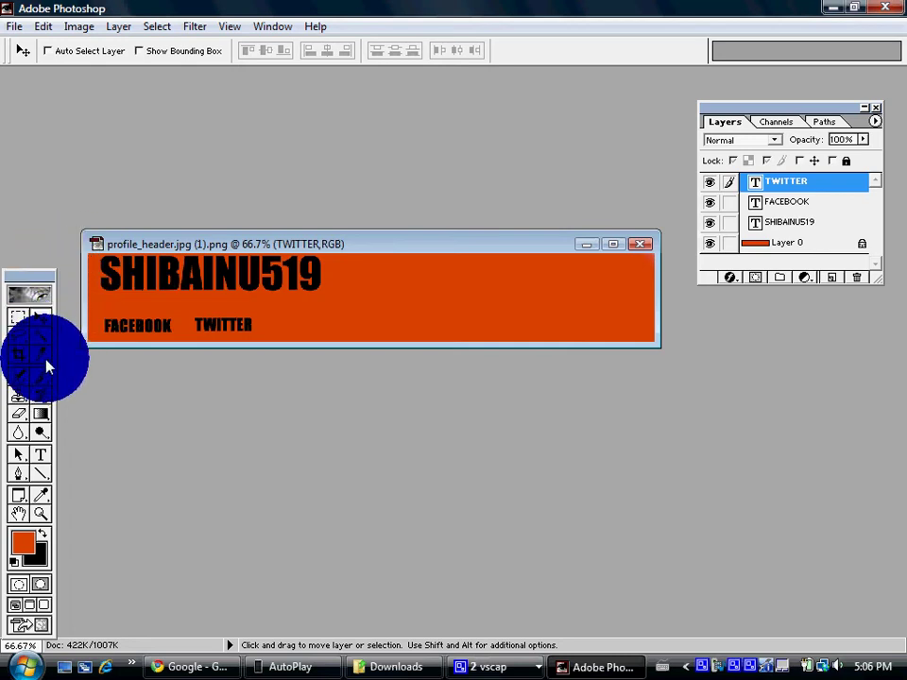
left_click(39, 453)
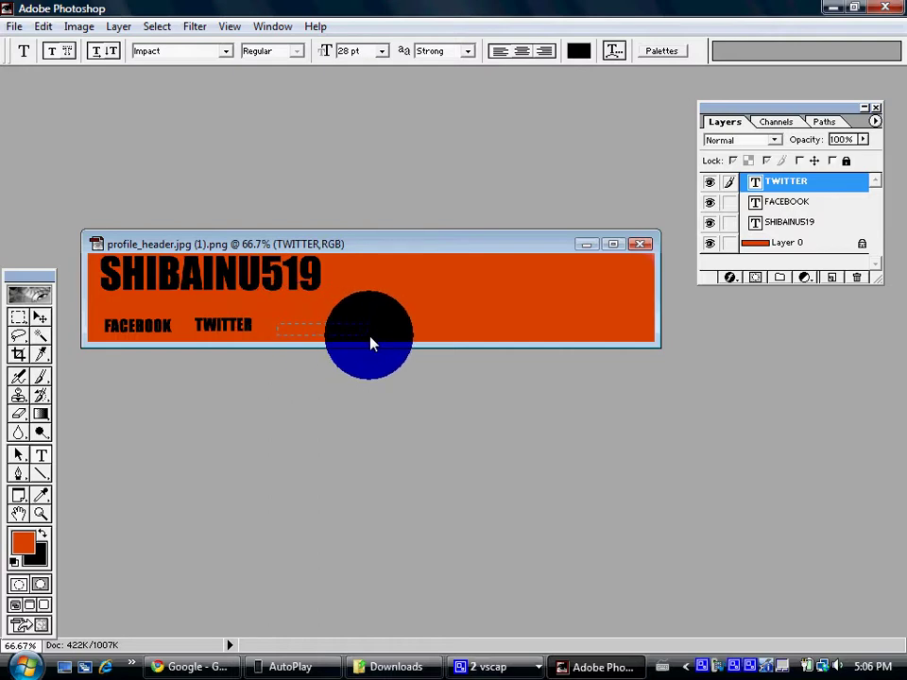
left_click_drag(369, 338, 273, 322)
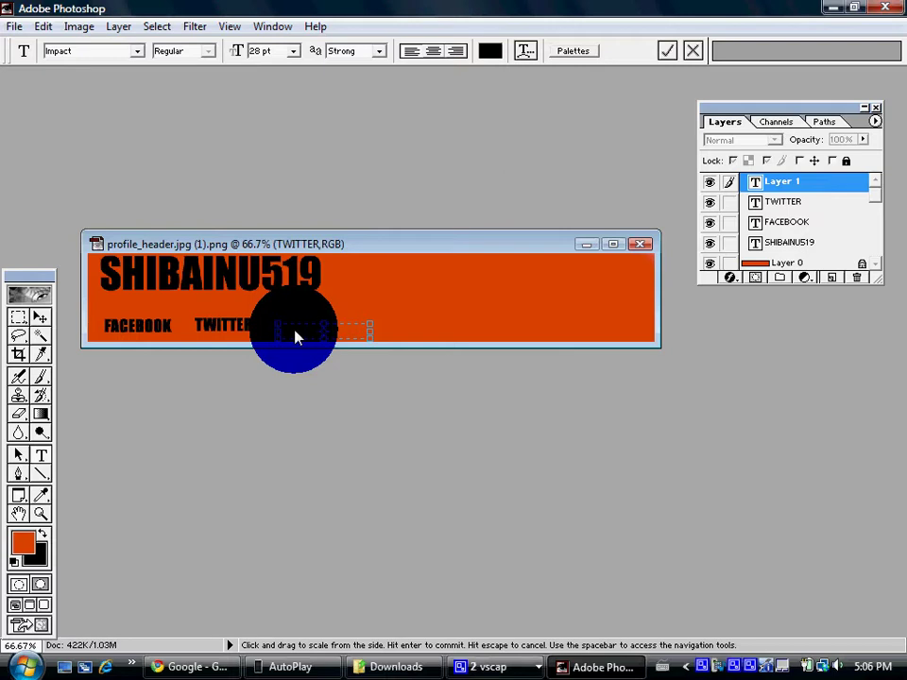
type("TUMBLR")
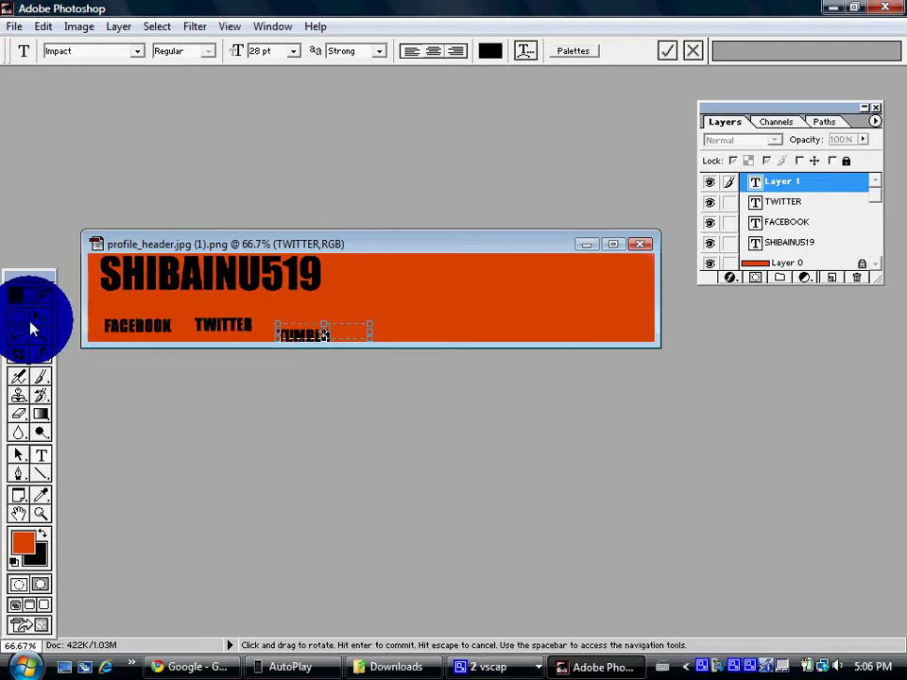
left_click(38, 318)
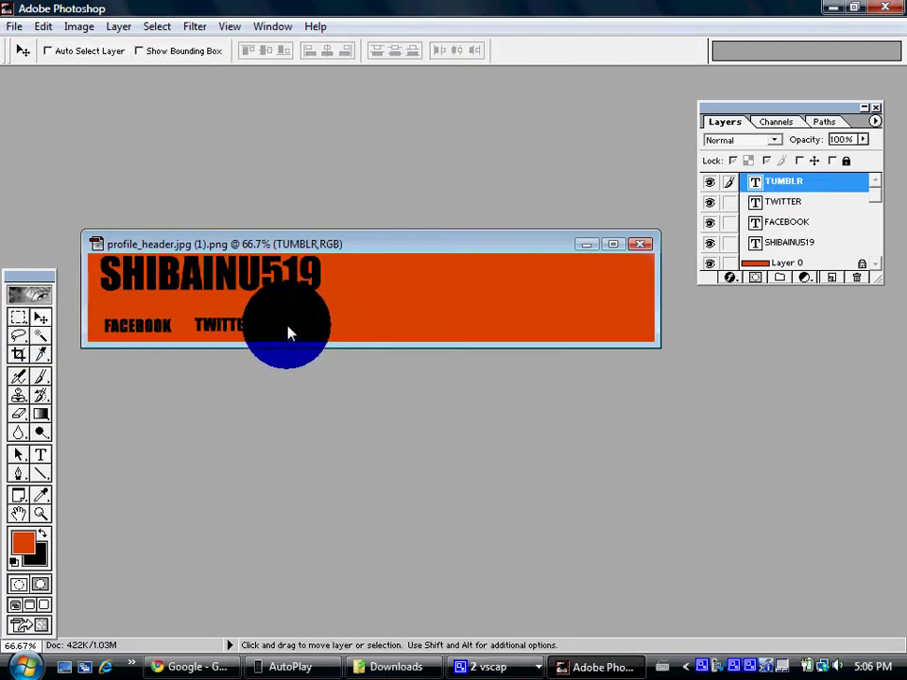
left_click_drag(288, 330, 289, 324)
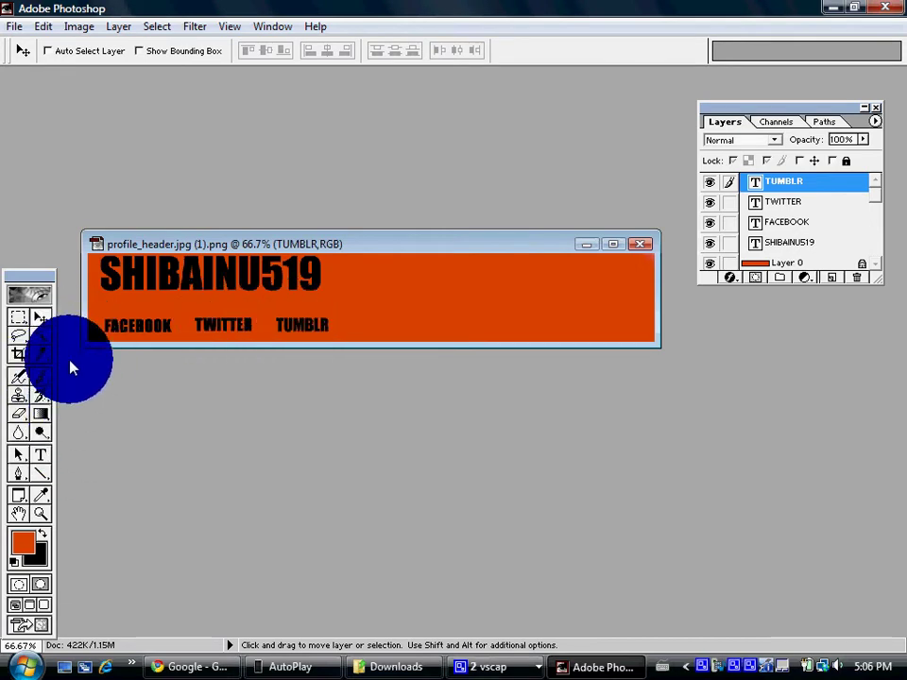
Add a SUBSCRIBE label to the right of TUMBLR and commit it
left_click(41, 454)
left_click(304, 326)
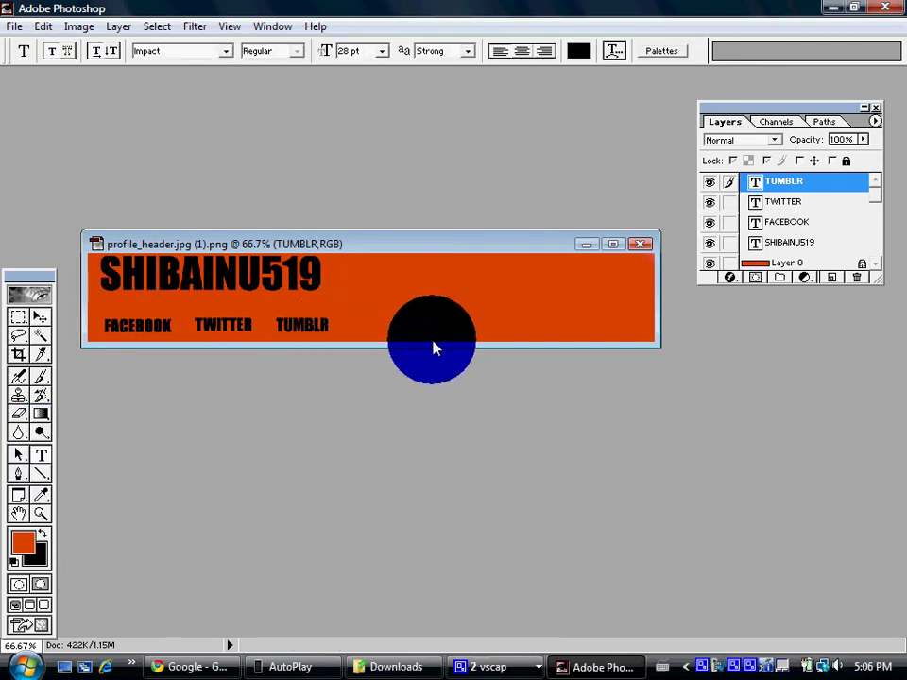
left_click(380, 336)
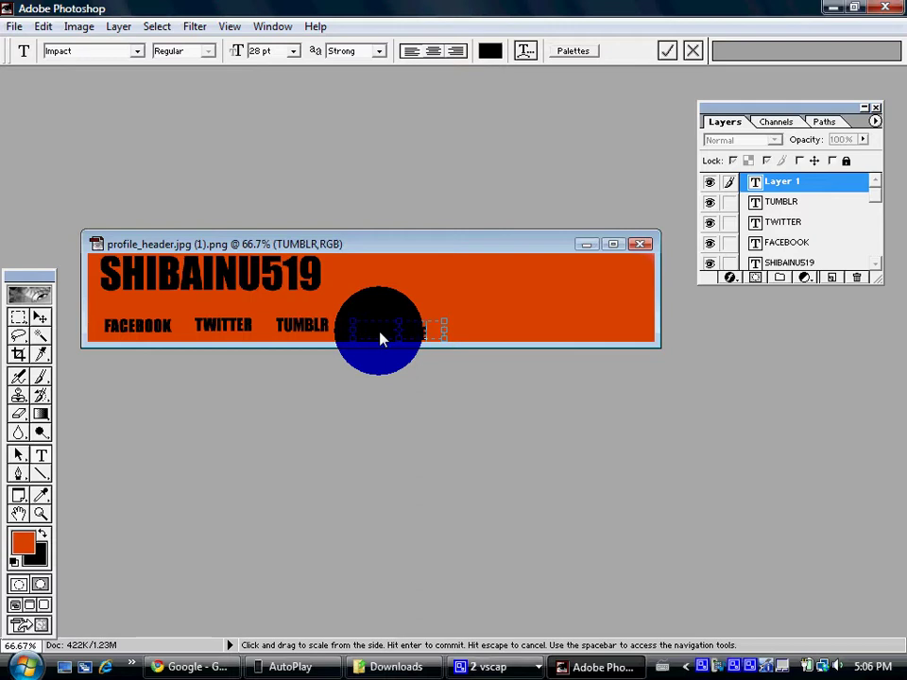
type("YOUTUBE")
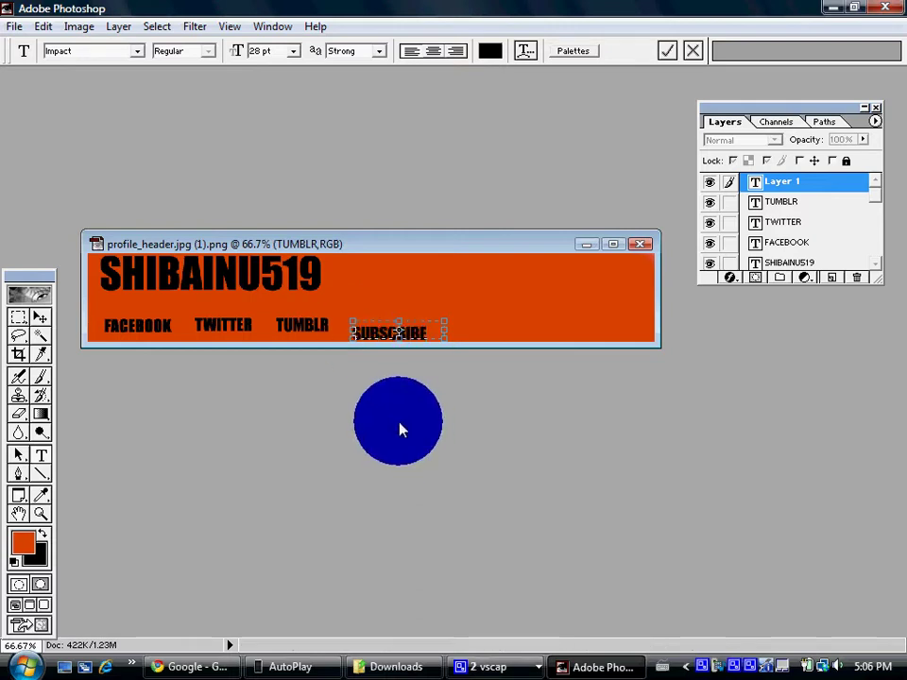
left_click(41, 314)
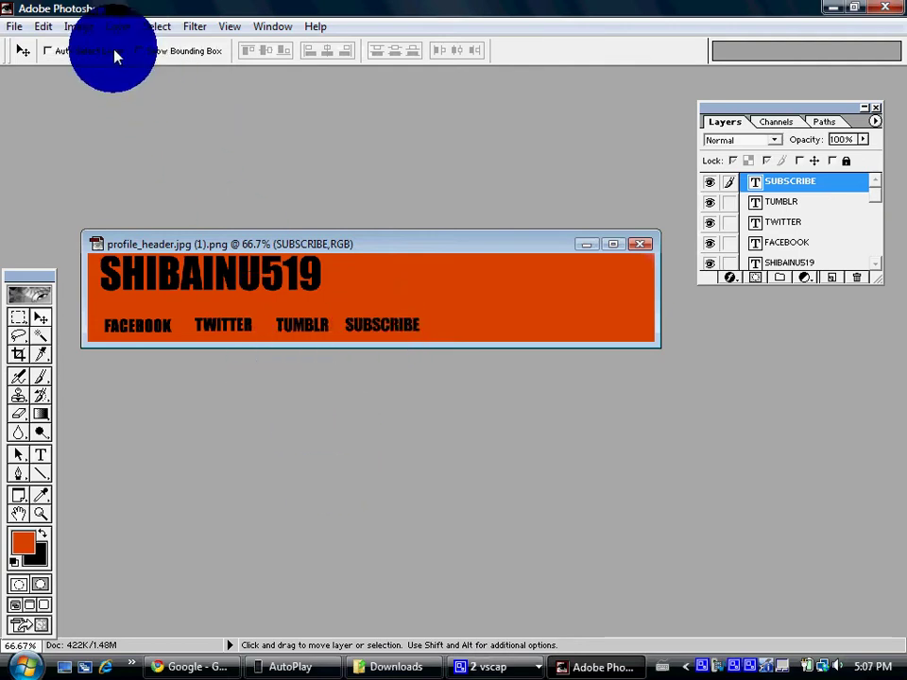
Bring up the File > Open dialog and scroll through the Downloads folder
left_click(15, 30)
left_click(44, 66)
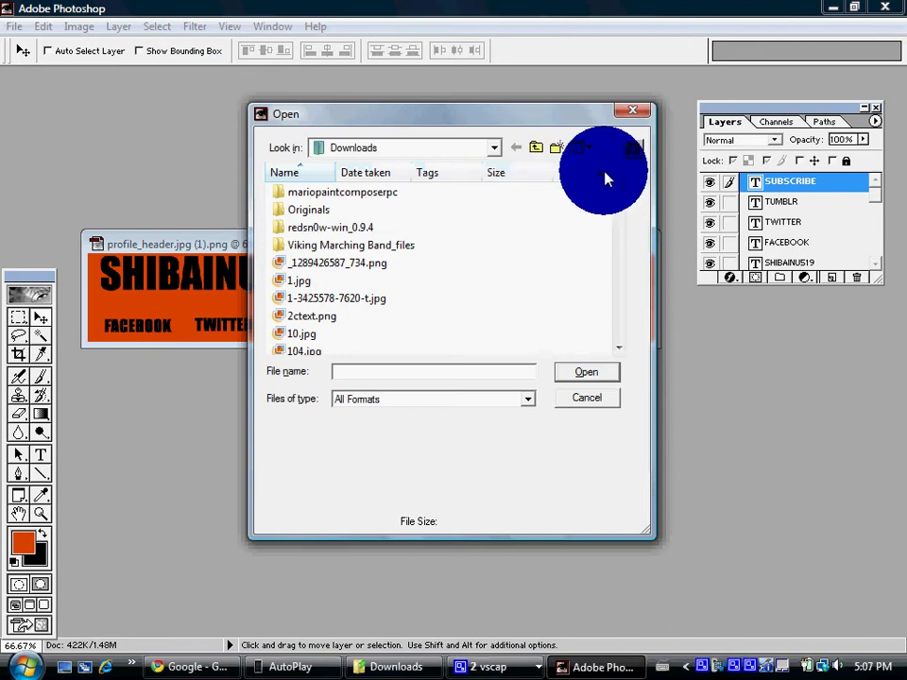
left_click_drag(620, 188, 616, 281)
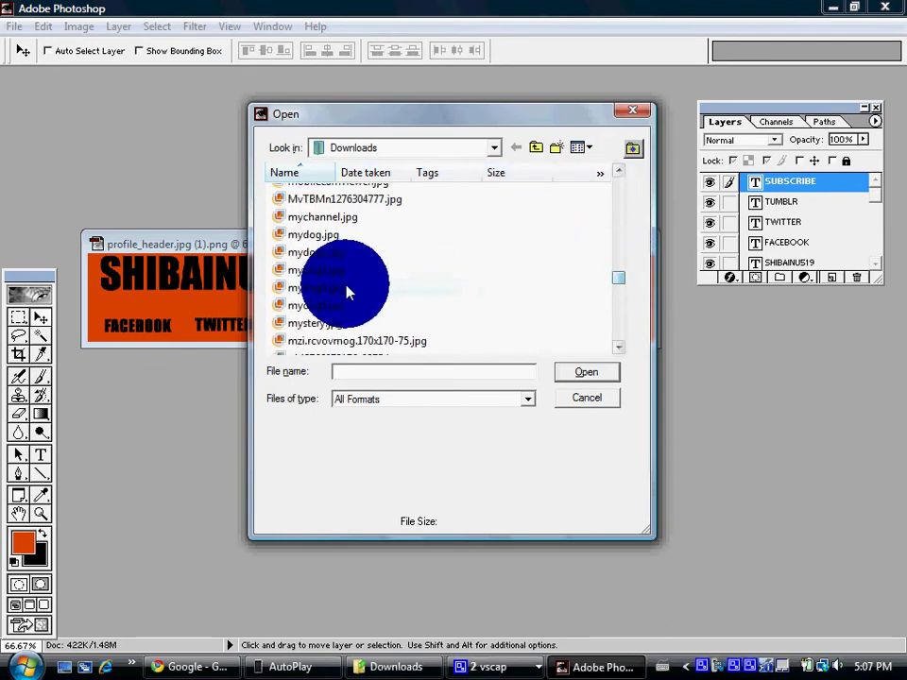
Open the mydog4.jpg dog photo in Photoshop
double_click(342, 296)
left_click(275, 154)
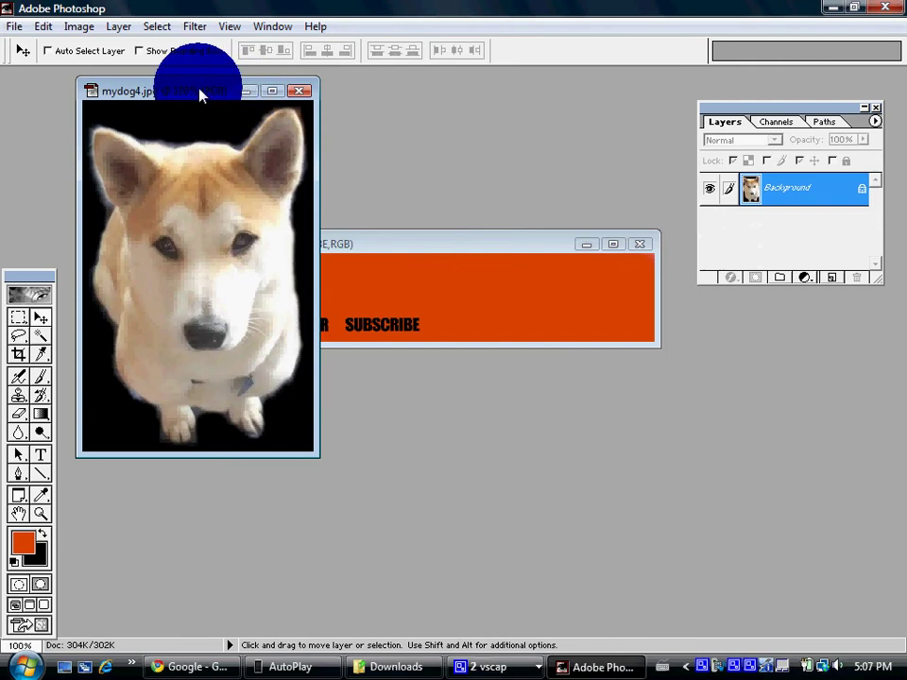
left_click_drag(201, 100, 240, 157)
Resize the dog photo to 110 × 140 pixels with proportions unconstrained
left_click(94, 26)
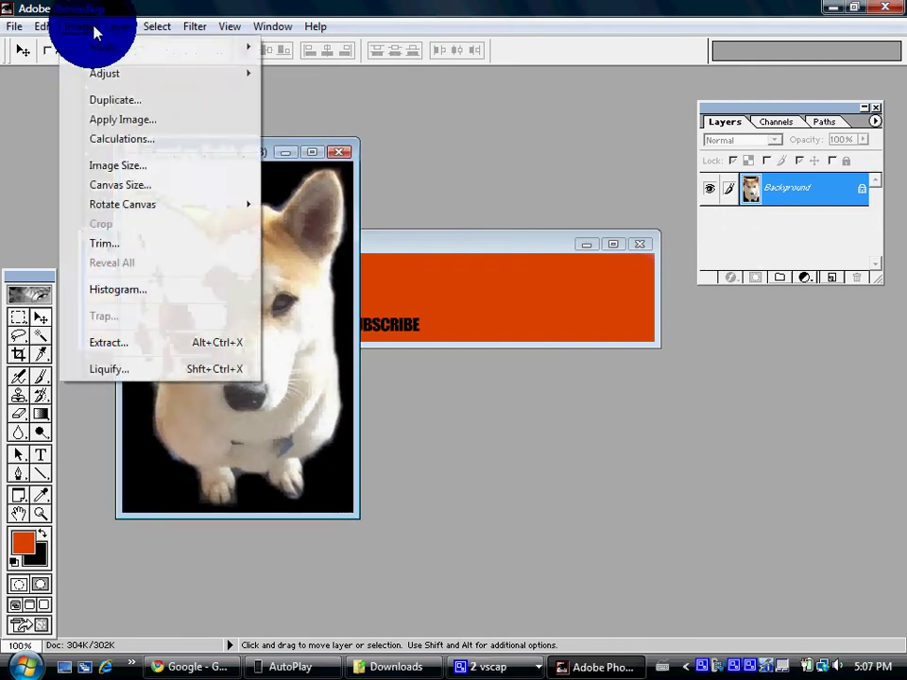
left_click(128, 168)
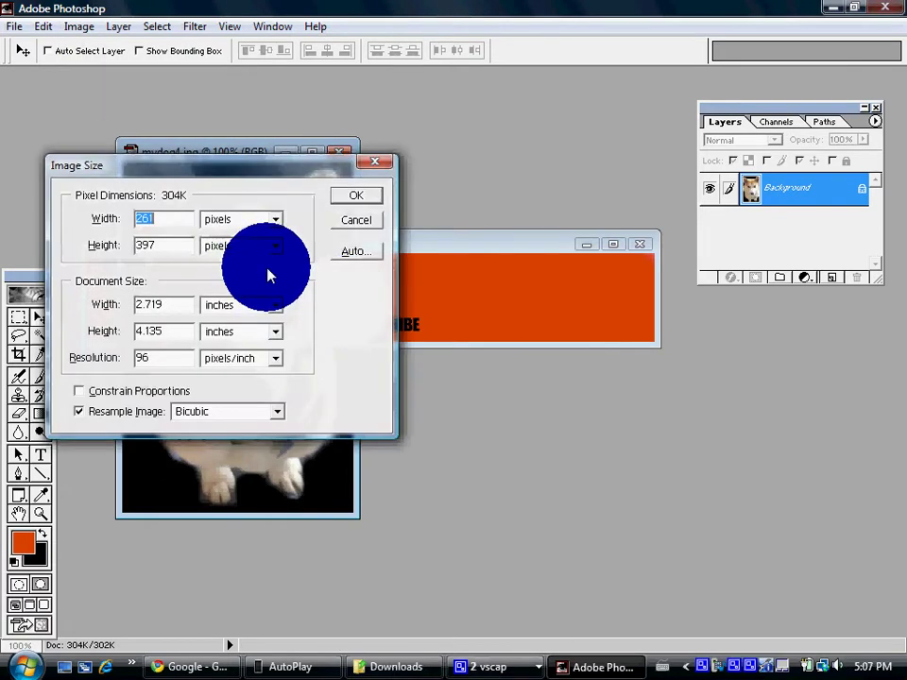
key("BackSpace")
key("BackSpace")
key("BackSpace")
type("1109")
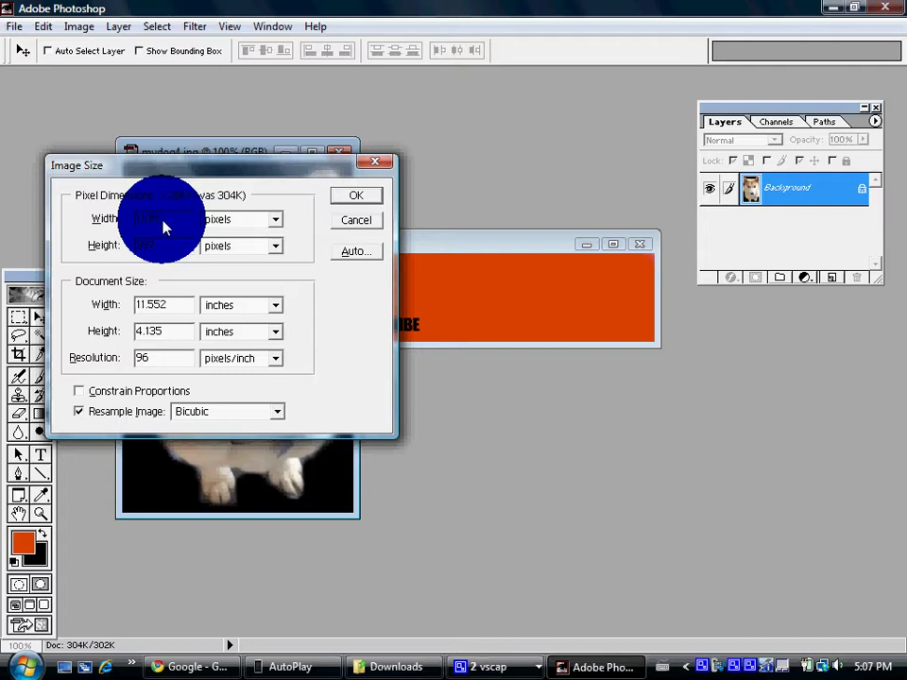
key("BackSpace")
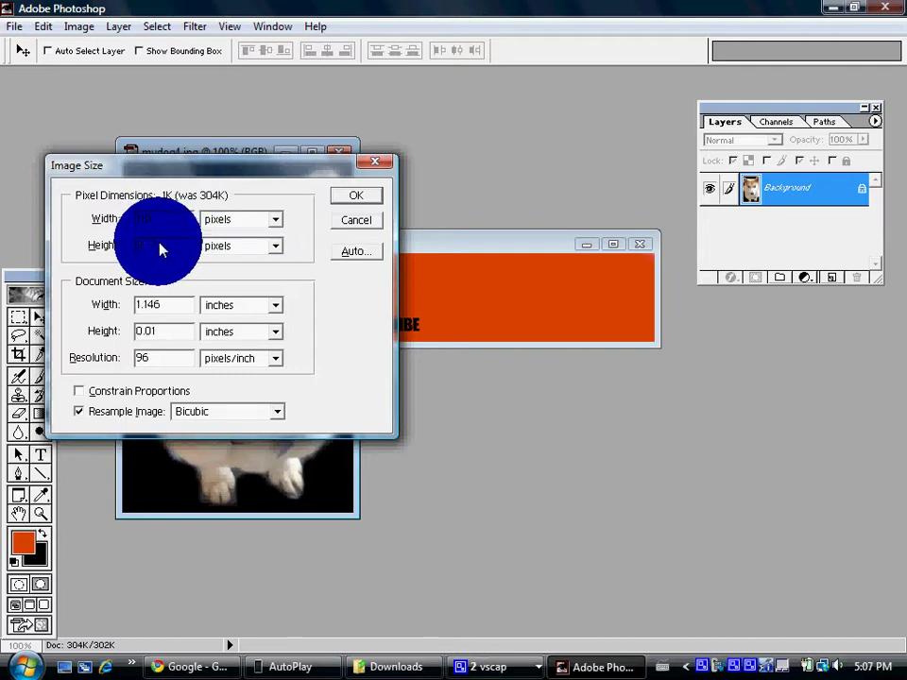
type("40")
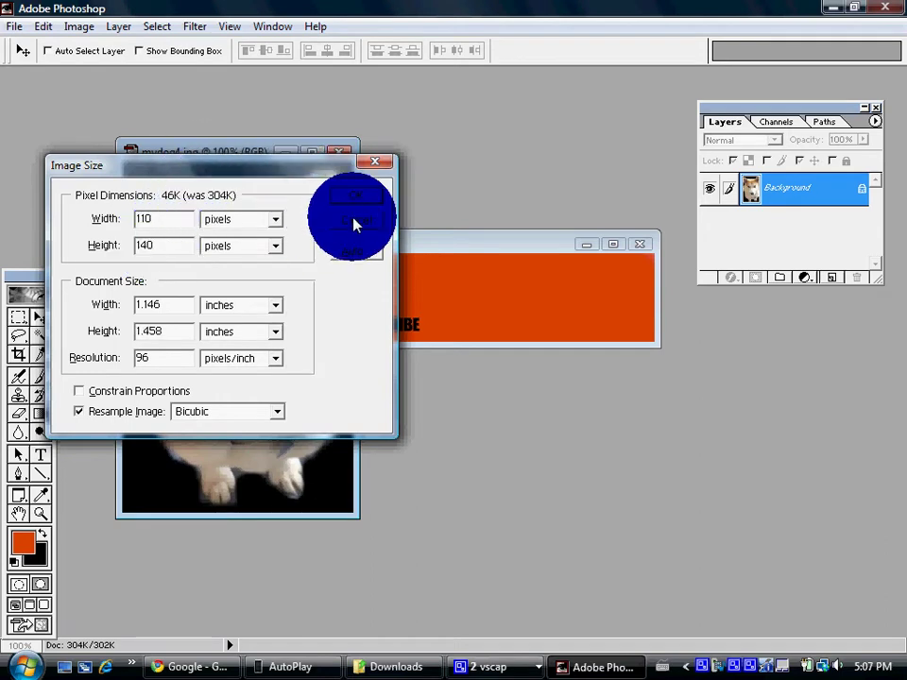
left_click(356, 197)
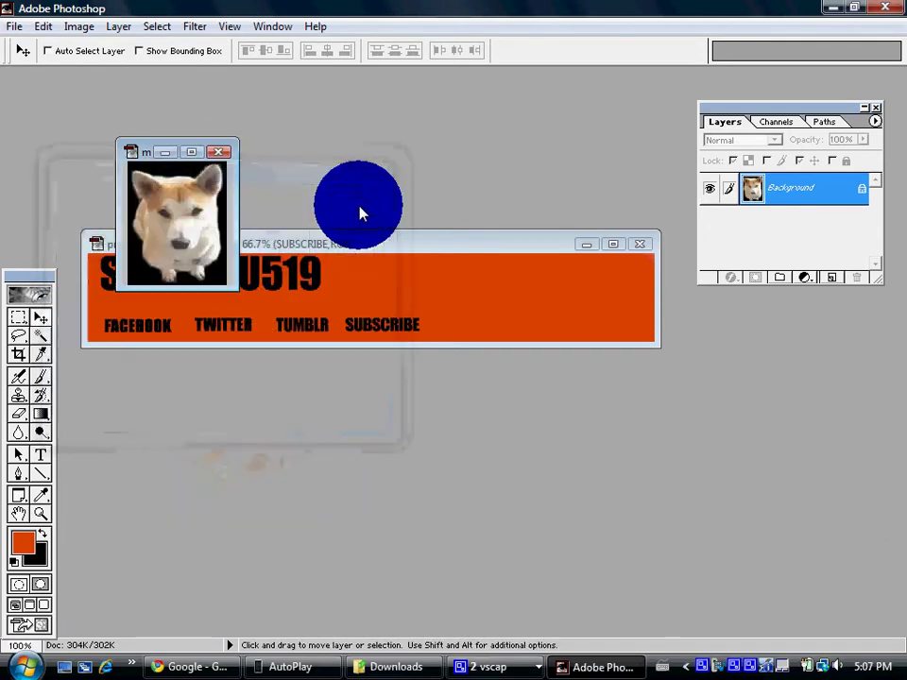
Duplicate the dog photo's layer as Background copy
left_click(191, 151)
left_click(139, 27)
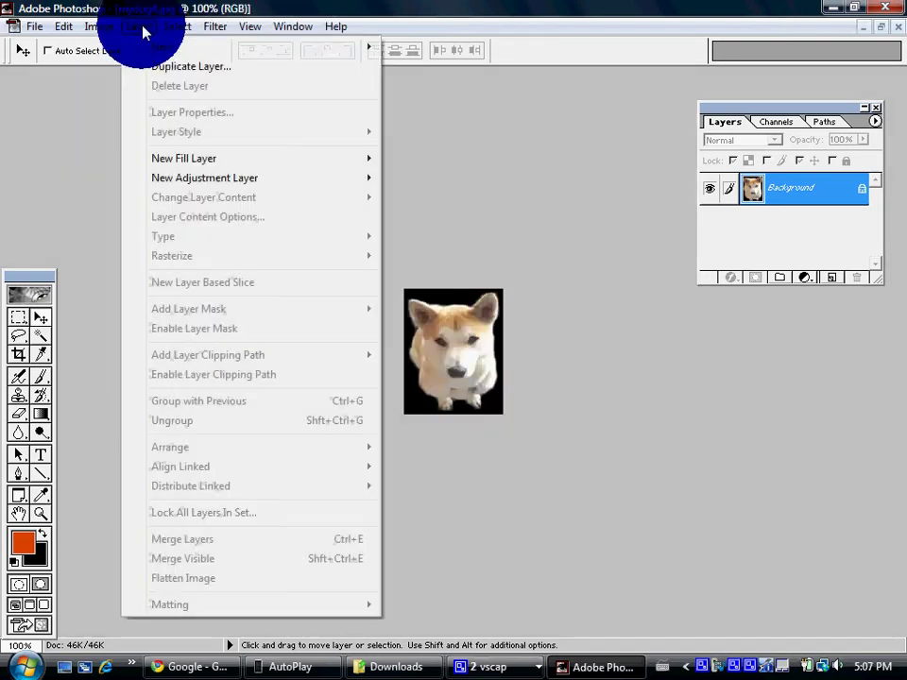
left_click(179, 68)
left_click(597, 287)
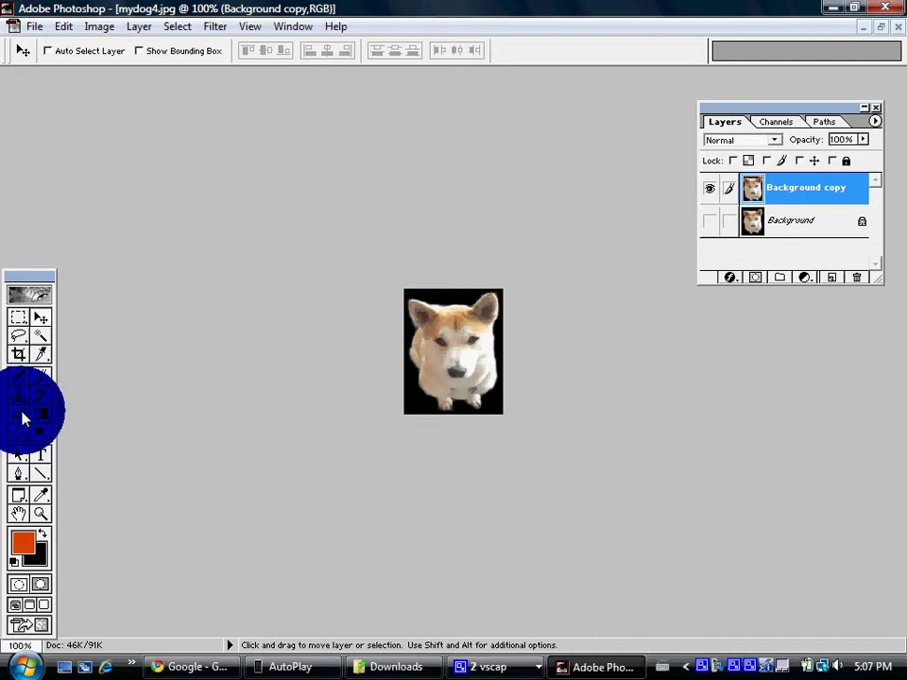
Erase the black background around the dog's edges with the Background Eraser
left_click(23, 416)
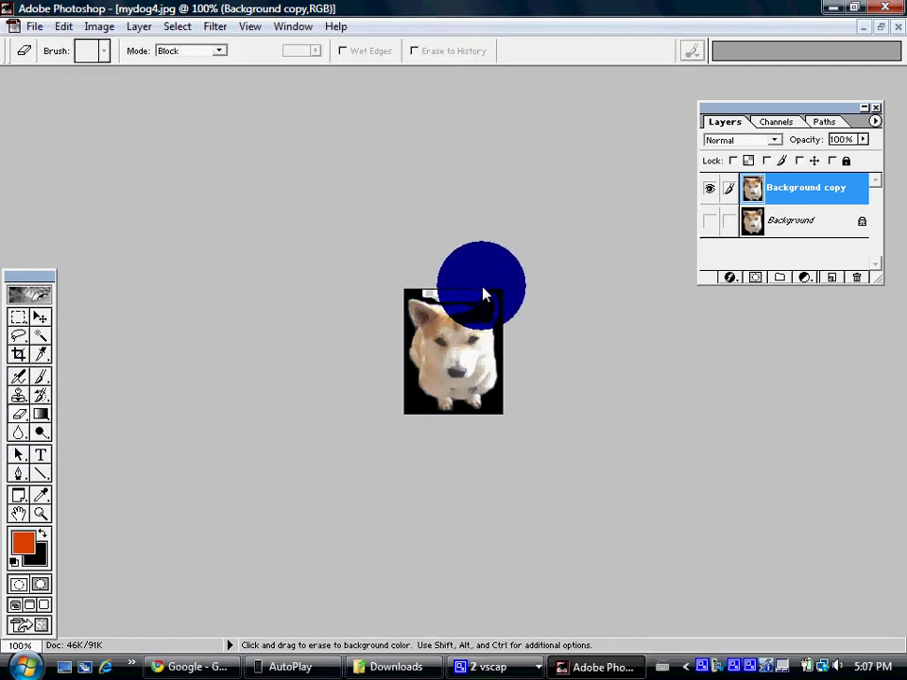
left_click_drag(500, 294, 506, 334)
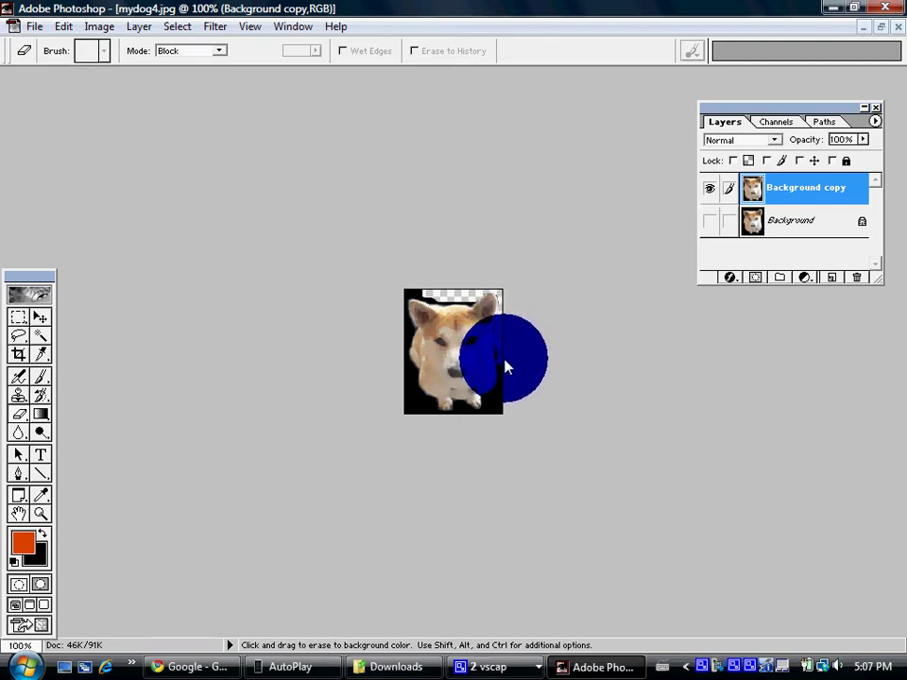
mouse_move(505, 367)
left_mouse_down()
mouse_move(498, 410)
mouse_move(434, 427)
mouse_move(411, 381)
mouse_move(419, 418)
mouse_move(400, 304)
left_mouse_up()
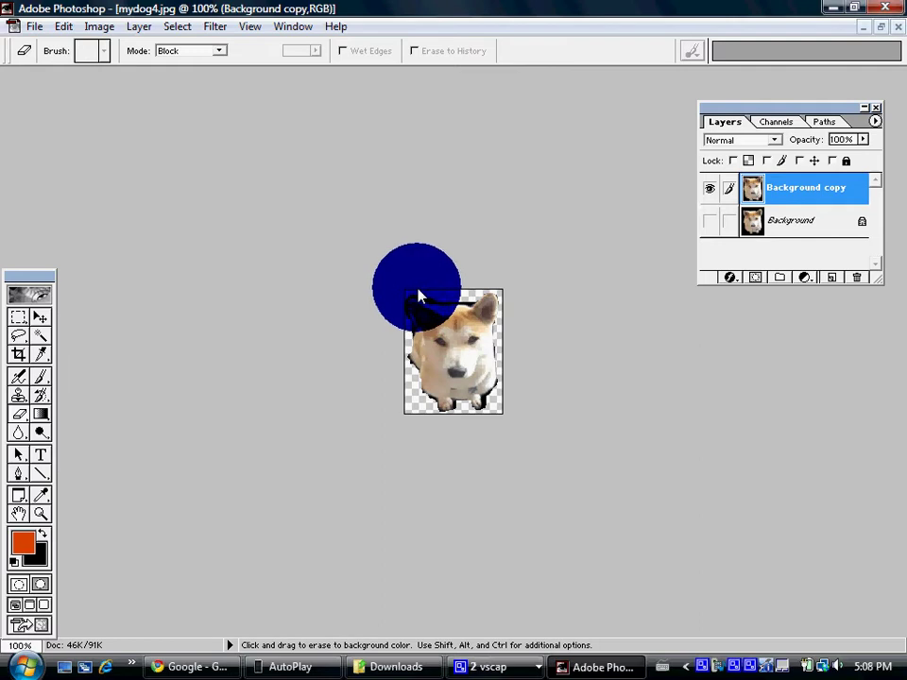
mouse_move(450, 302)
left_mouse_down()
mouse_move(405, 302)
mouse_move(404, 370)
mouse_move(432, 417)
mouse_move(423, 409)
mouse_move(454, 433)
mouse_move(461, 419)
mouse_move(519, 436)
mouse_move(491, 427)
mouse_move(493, 407)
mouse_move(503, 404)
mouse_move(453, 310)
mouse_move(470, 305)
mouse_move(436, 305)
mouse_move(406, 344)
mouse_move(412, 326)
mouse_move(506, 415)
mouse_move(489, 423)
left_mouse_up()
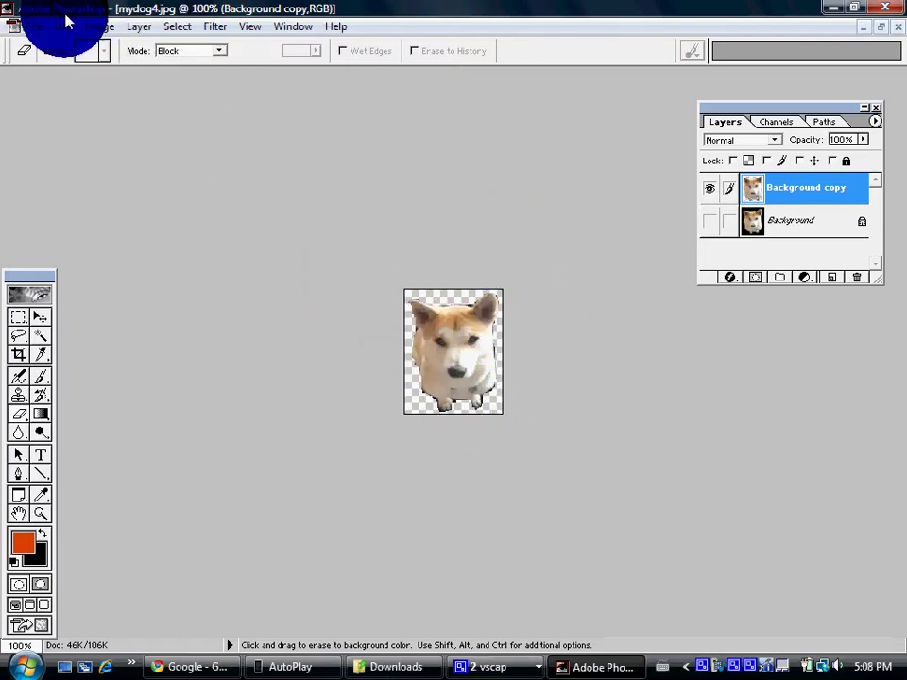
Duplicate the cut-out dog layer and move it onto the banner's right side
left_click(95, 27)
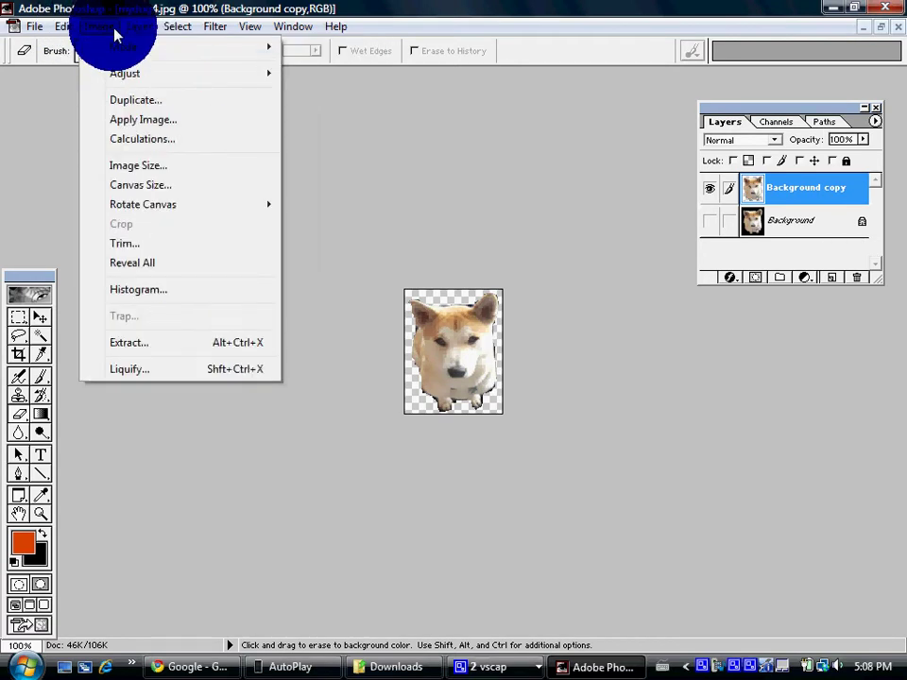
left_click(151, 67)
left_click(595, 285)
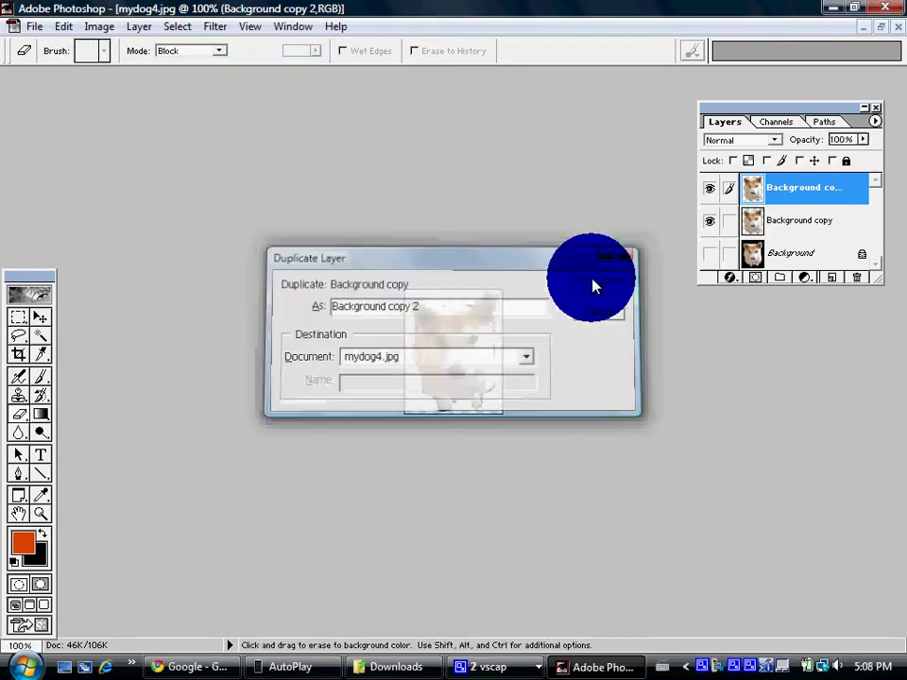
left_click(880, 26)
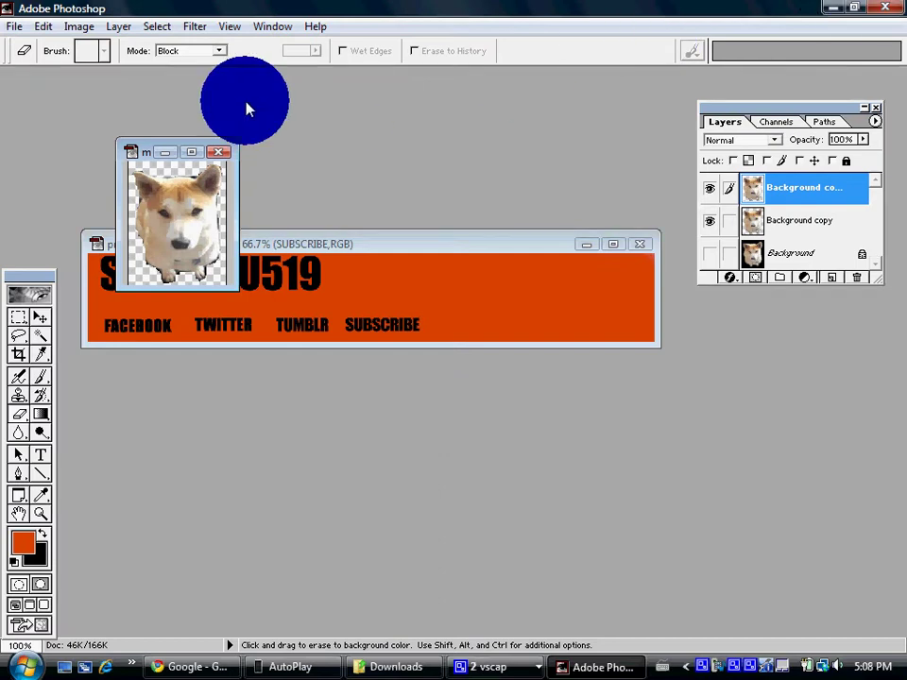
left_click(40, 317)
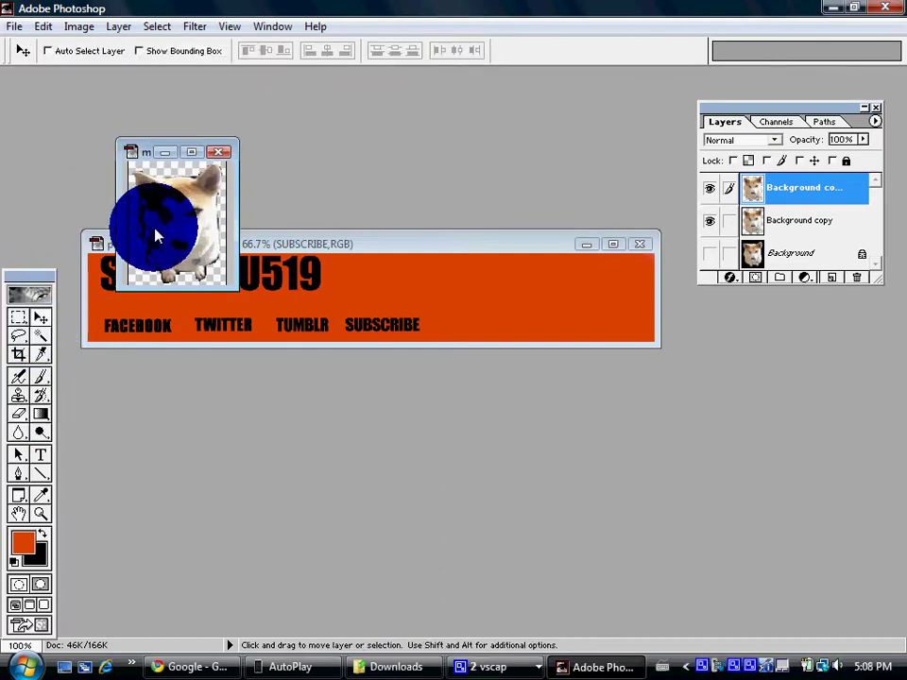
mouse_move(155, 236)
left_mouse_down()
mouse_move(527, 295)
mouse_move(502, 299)
left_mouse_up()
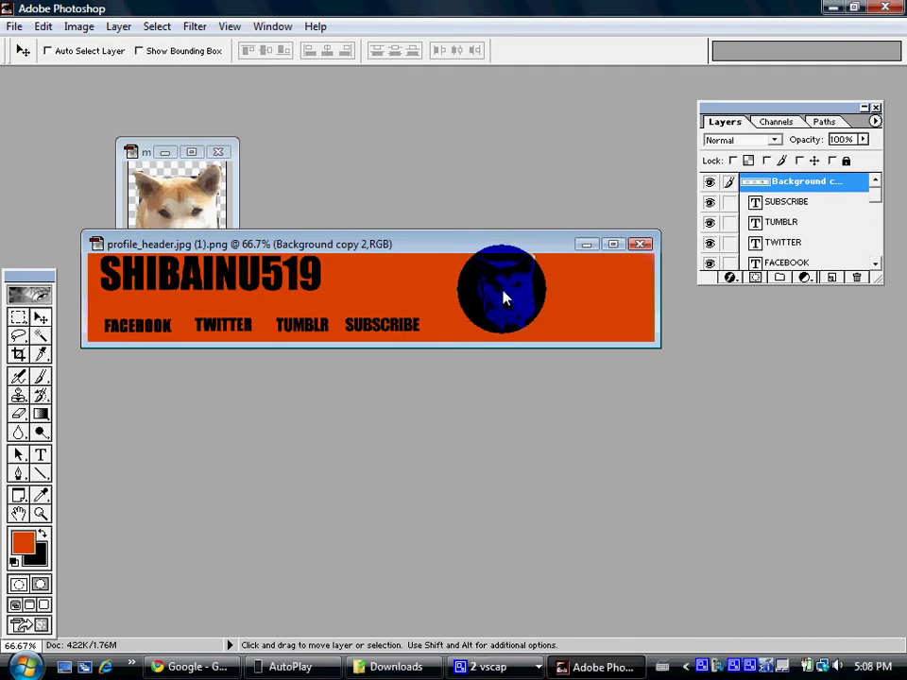
Close the dog photo without saving changes
left_click(217, 151)
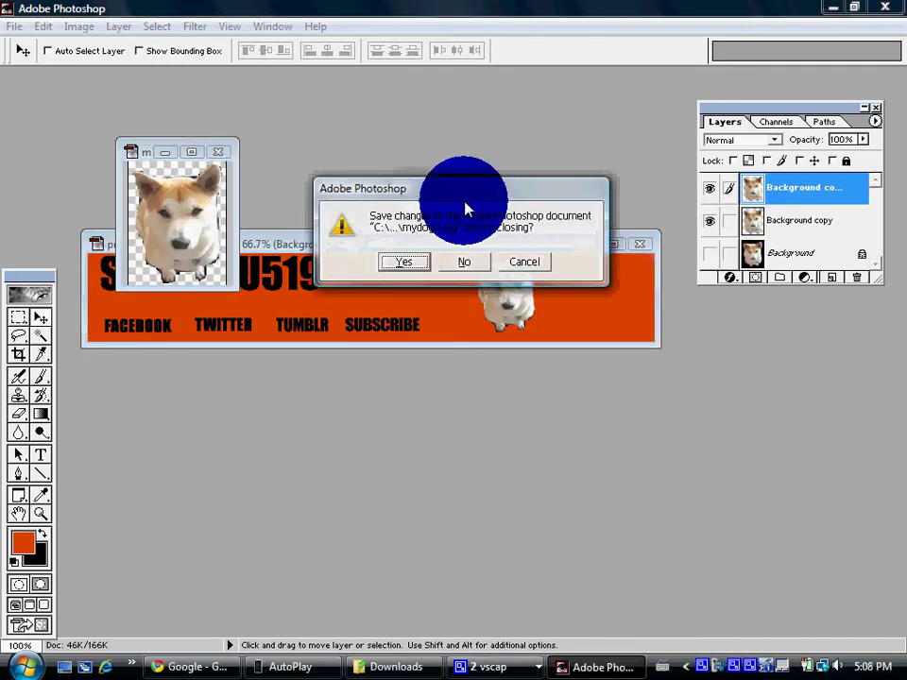
left_click(464, 261)
left_click(15, 28)
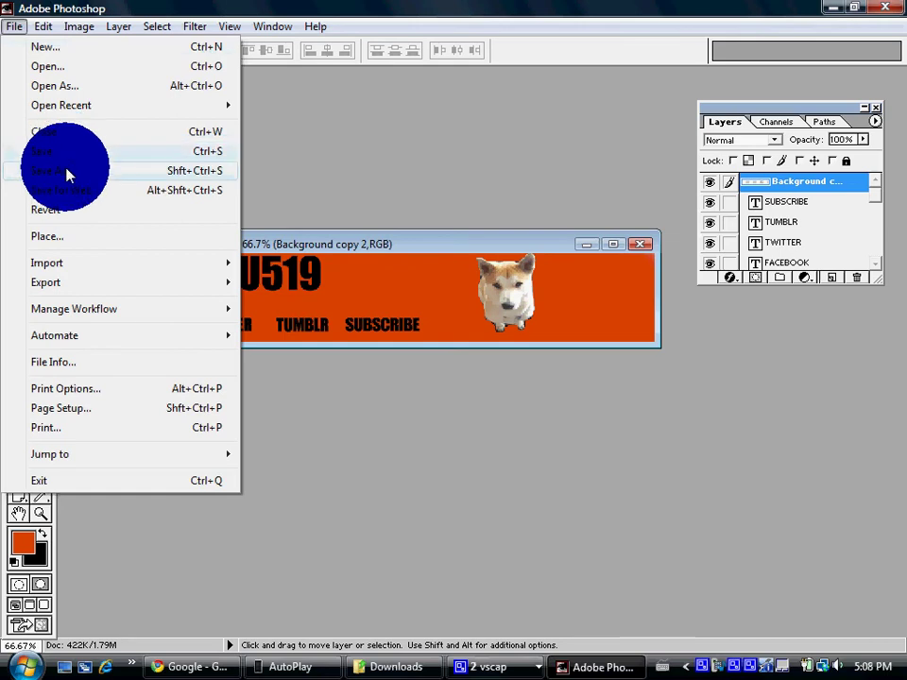
Save the banner as JPEG 'channelbanner.jpg' in the Banners folder, accepting the quality options
left_click(66, 171)
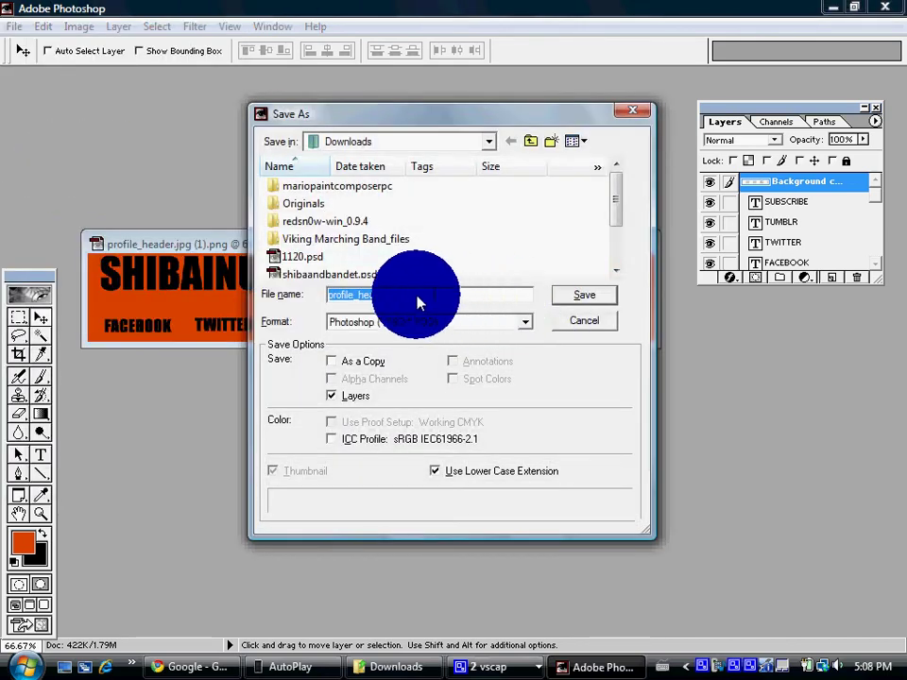
left_click(517, 325)
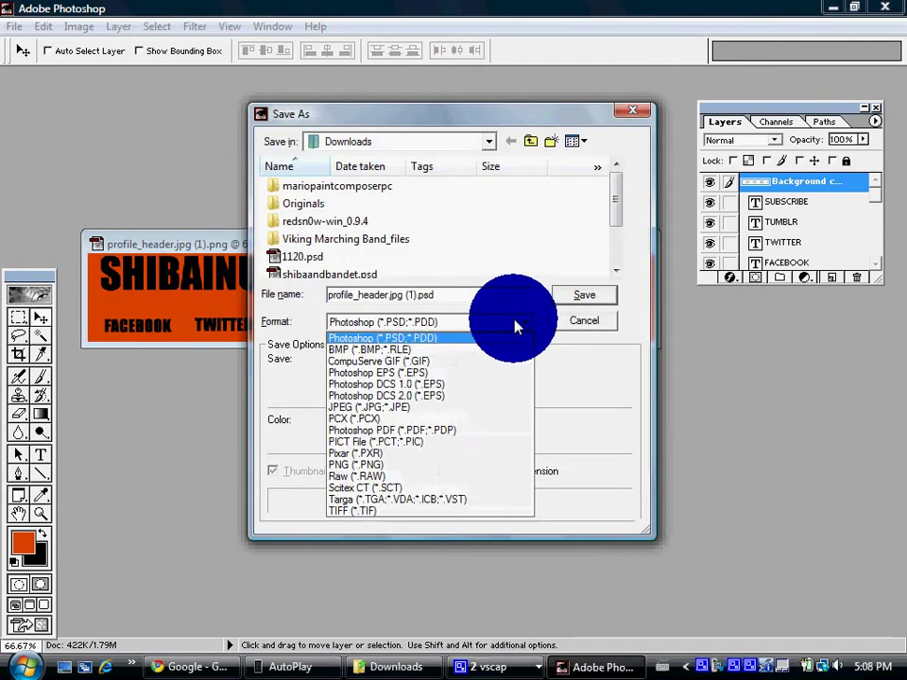
left_click(380, 408)
left_click(439, 298)
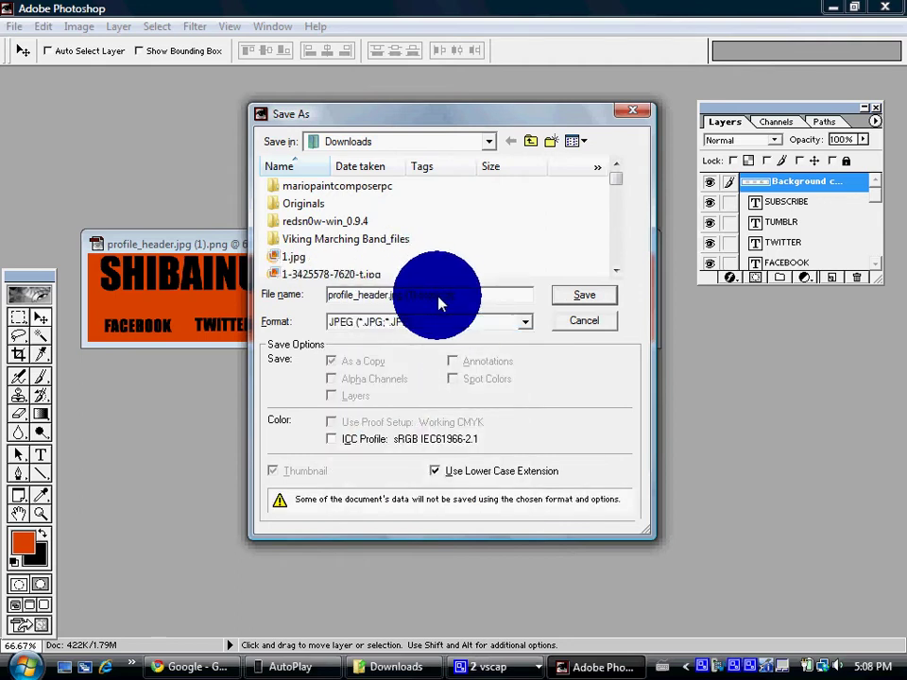
key("BackSpace")
key("BackSpace")
key("BackSpace")
type("channelbanner")
left_click(487, 142)
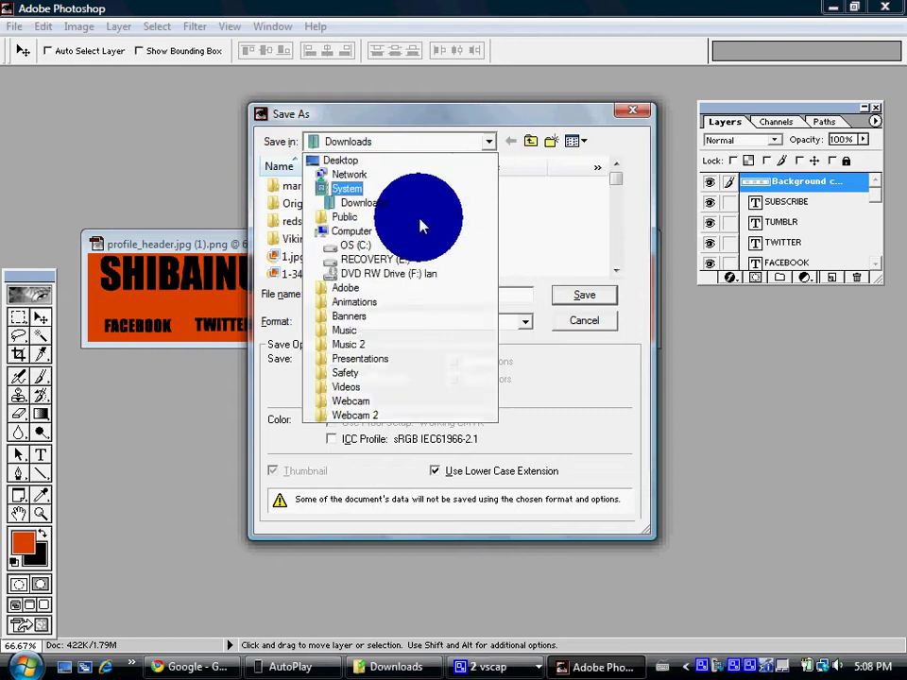
left_click(371, 302)
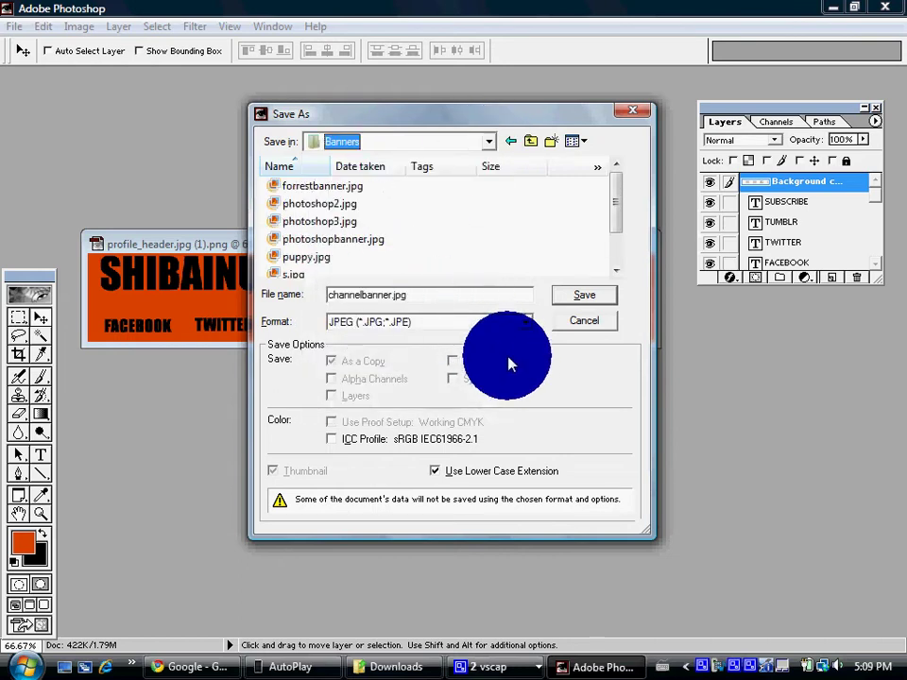
left_click(567, 299)
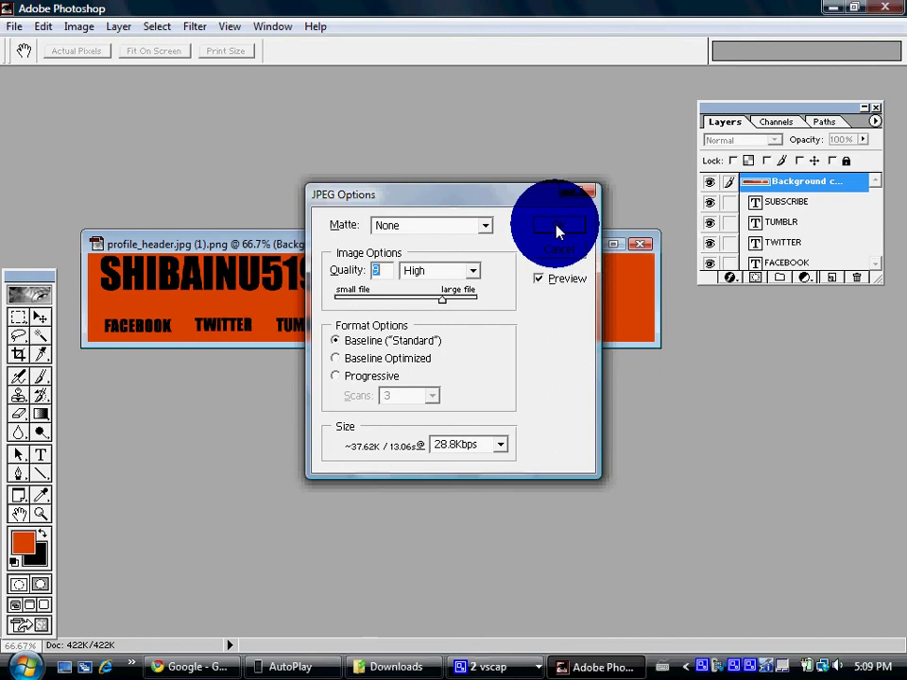
left_click(556, 232)
Minimize Photoshop and the Downloads window, then load image-maps.com in Chrome
left_click(834, 8)
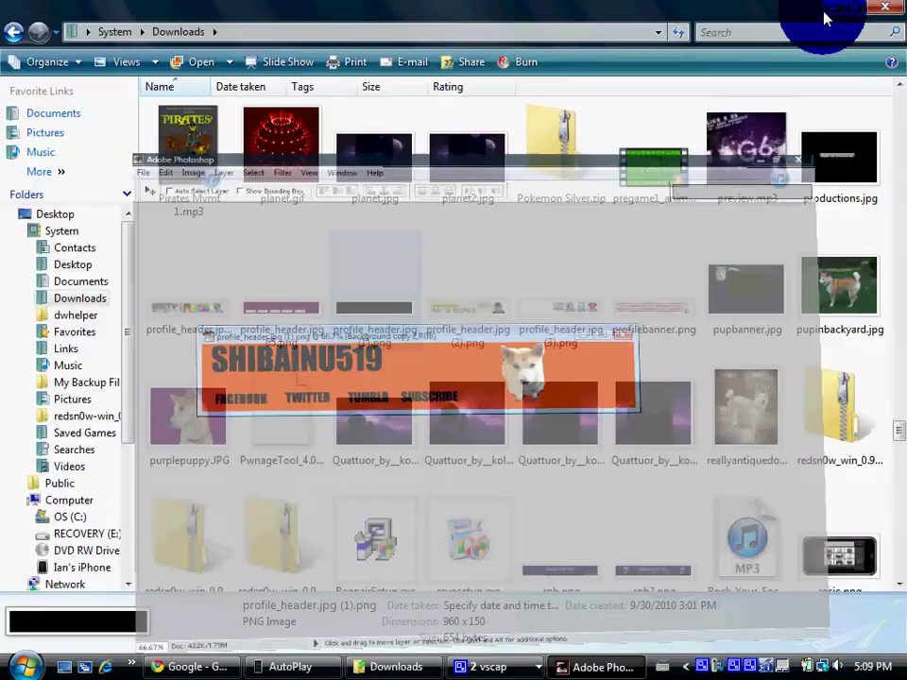
left_click(824, 13)
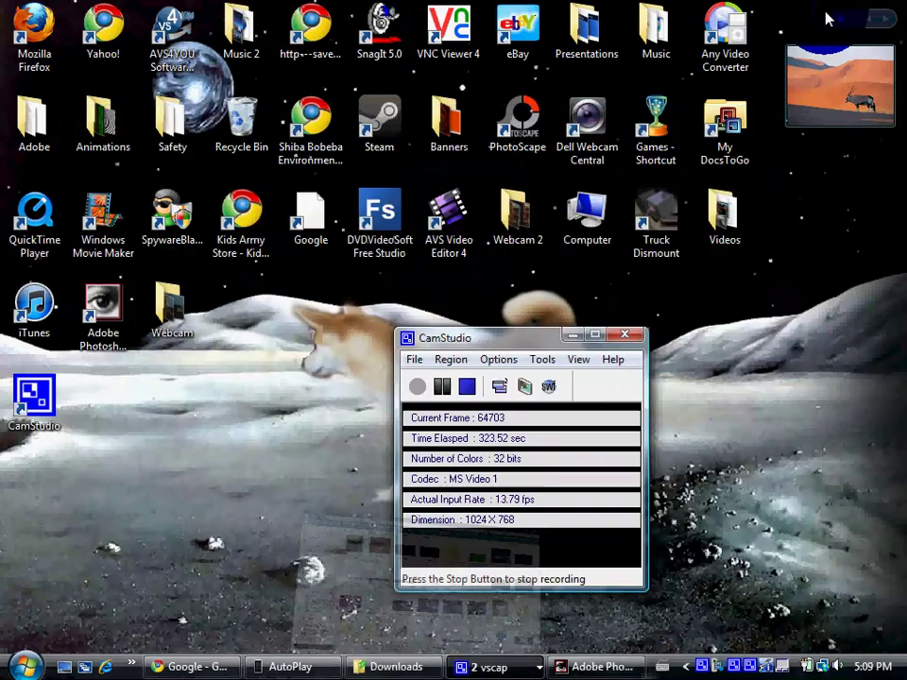
left_click(186, 666)
left_click(244, 41)
key("BackSpace")
type("ima")
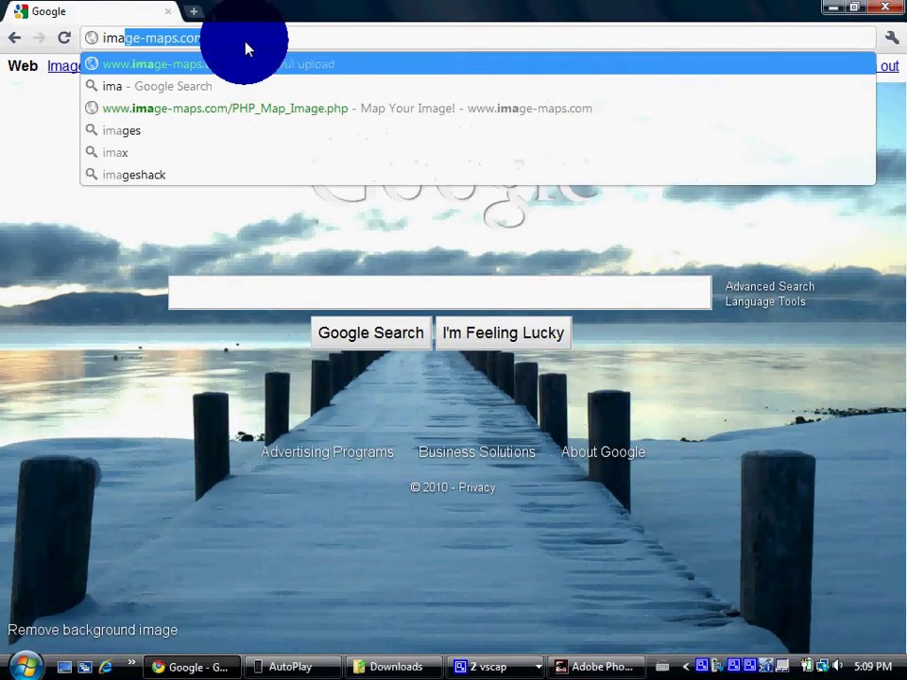
key("Right")
key("Return")
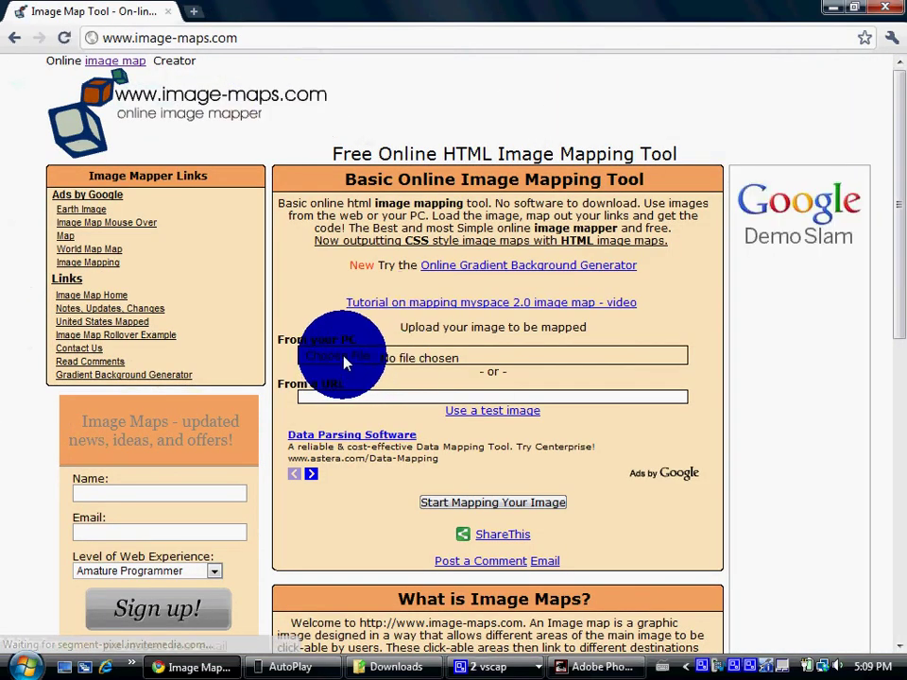
Upload channelbanner.jpg from Desktop > Banners and start mapping the image
left_click(345, 363)
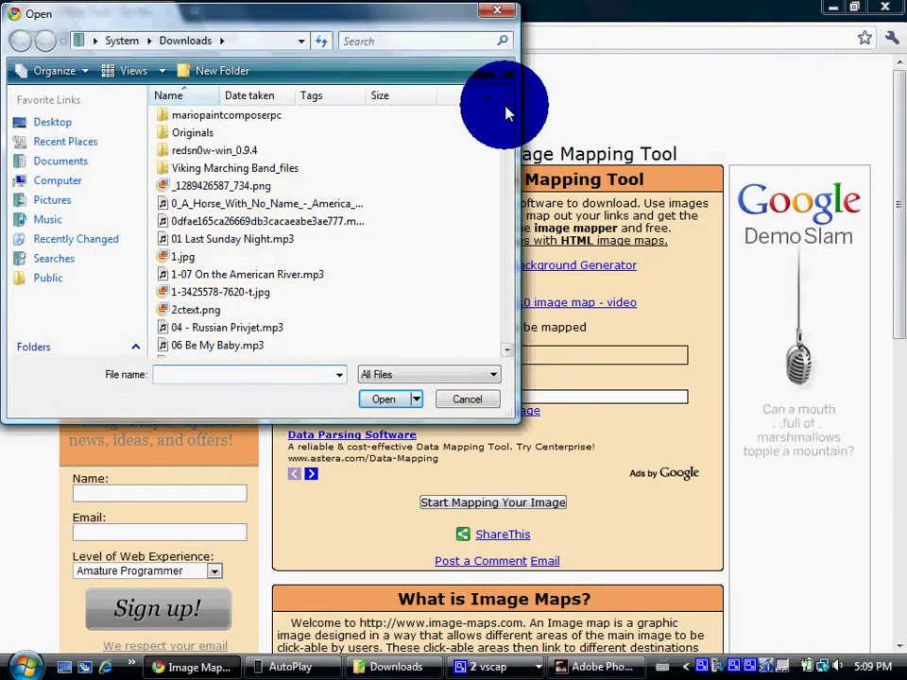
left_click(302, 44)
left_click(47, 123)
left_click_drag(509, 123, 506, 181)
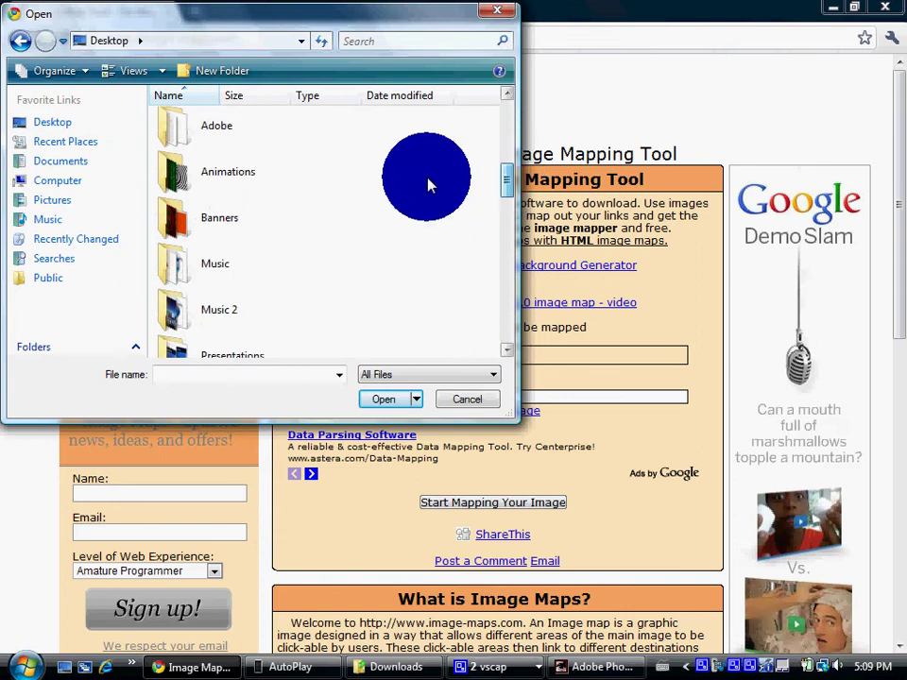
double_click(233, 216)
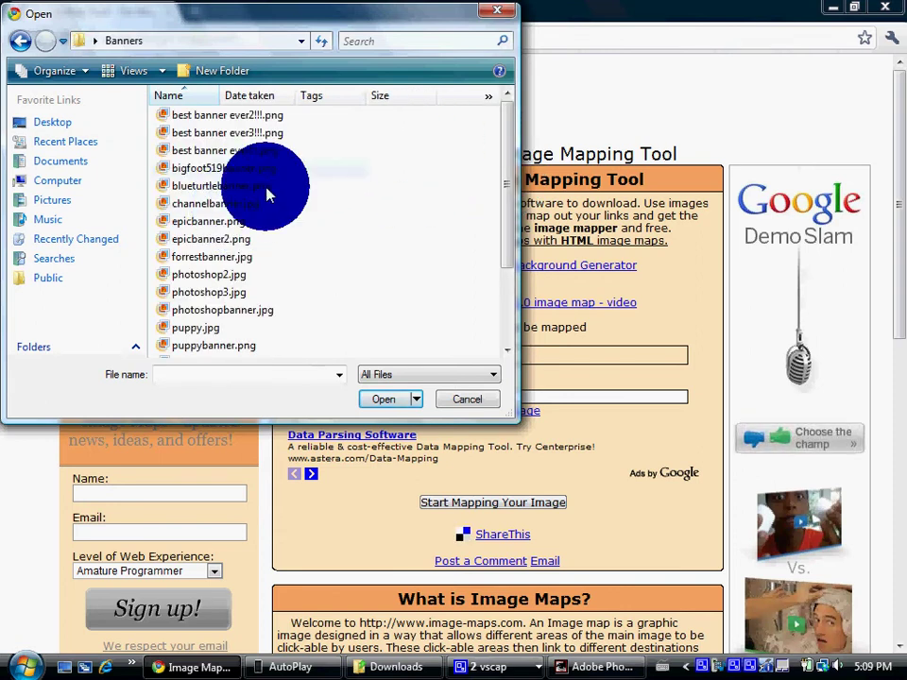
double_click(239, 215)
left_click(457, 506)
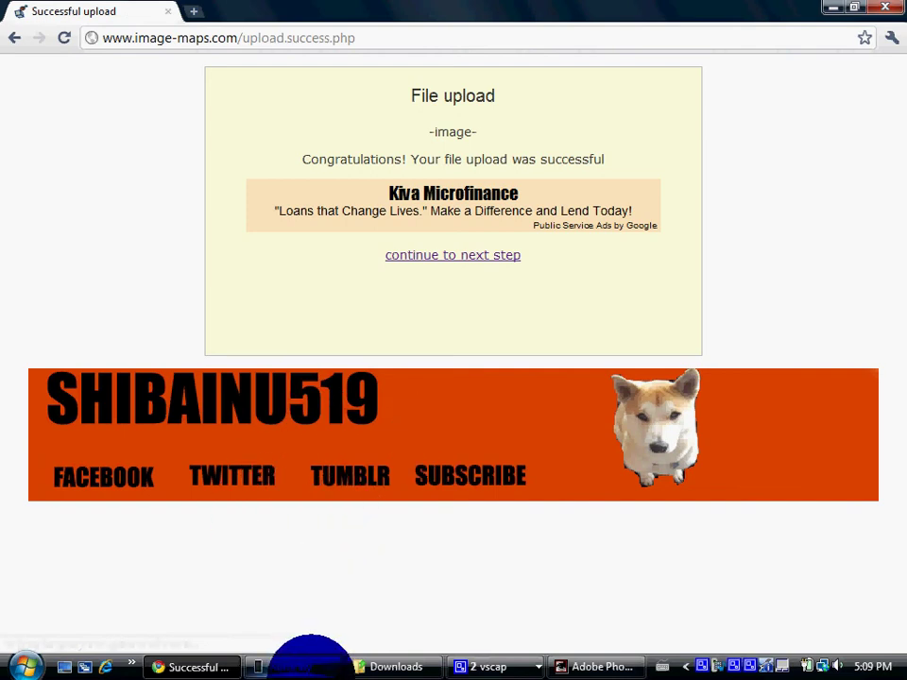
Continue to the mapping page, add a rectangle area and drag it onto the FACEBOOK label
left_click(445, 257)
left_click_drag(368, 645, 530, 643)
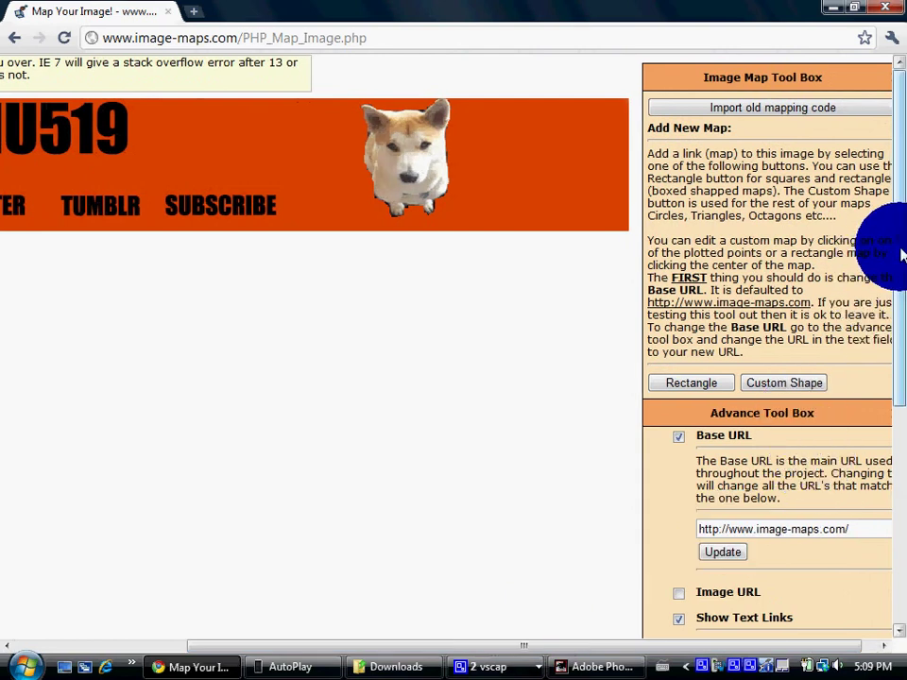
left_click_drag(901, 254, 897, 421)
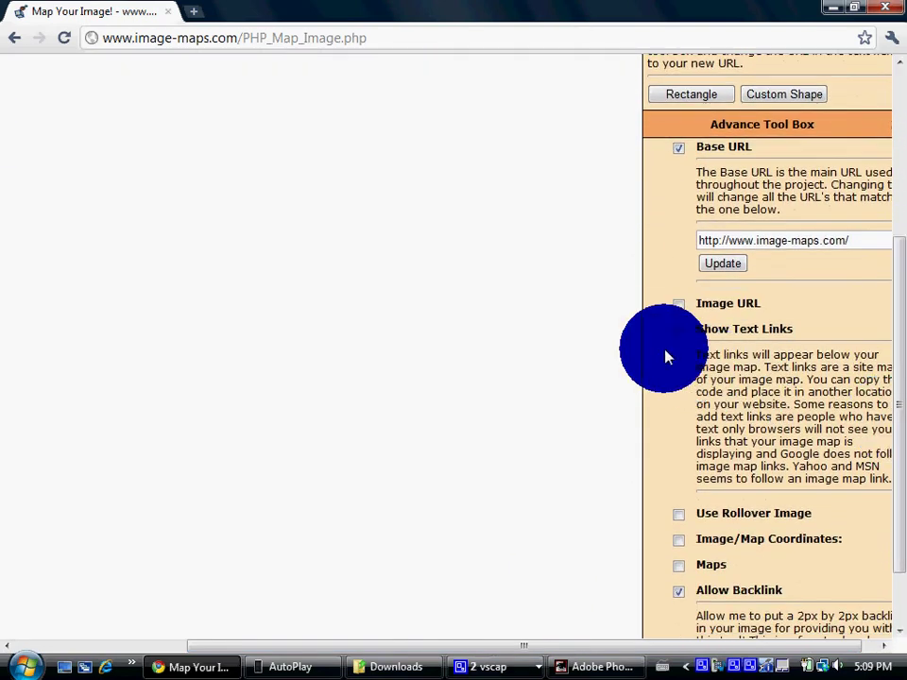
scroll(680, 336, "up", 3)
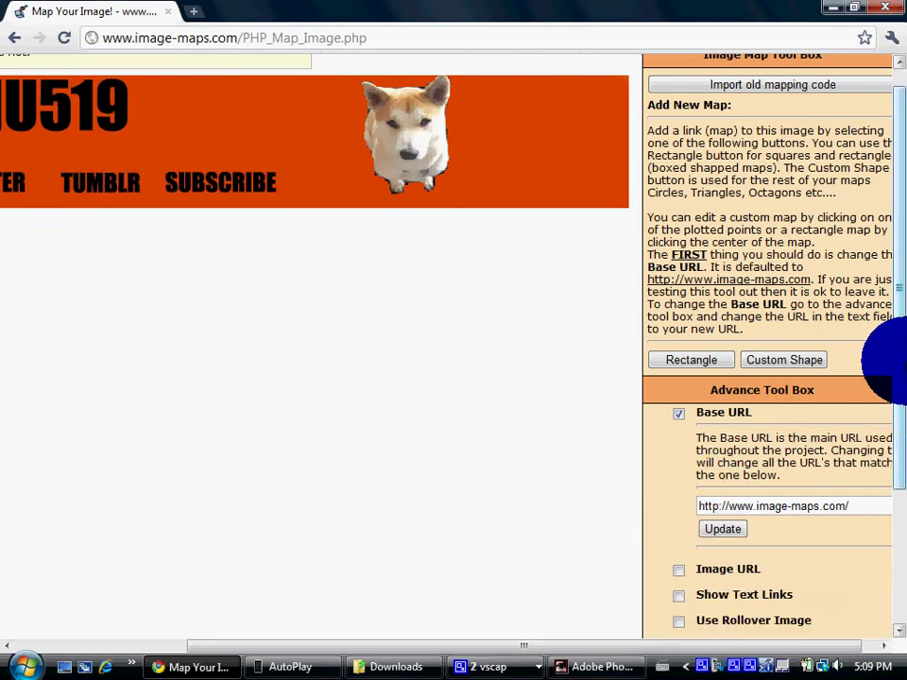
scroll(898, 340, "down", 2)
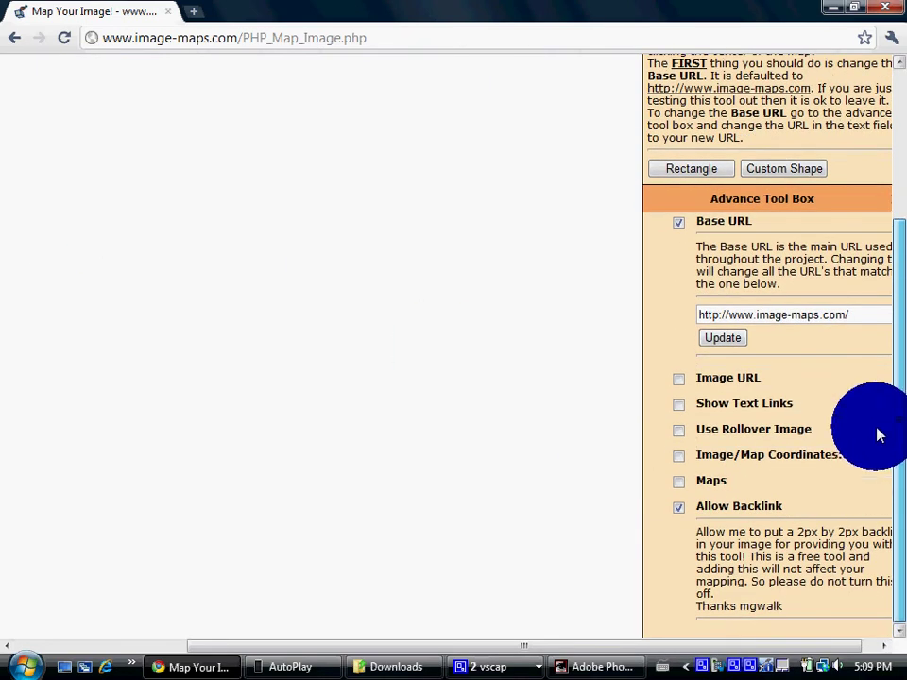
scroll(878, 359, "up", 2)
scroll(869, 301, "up", 1)
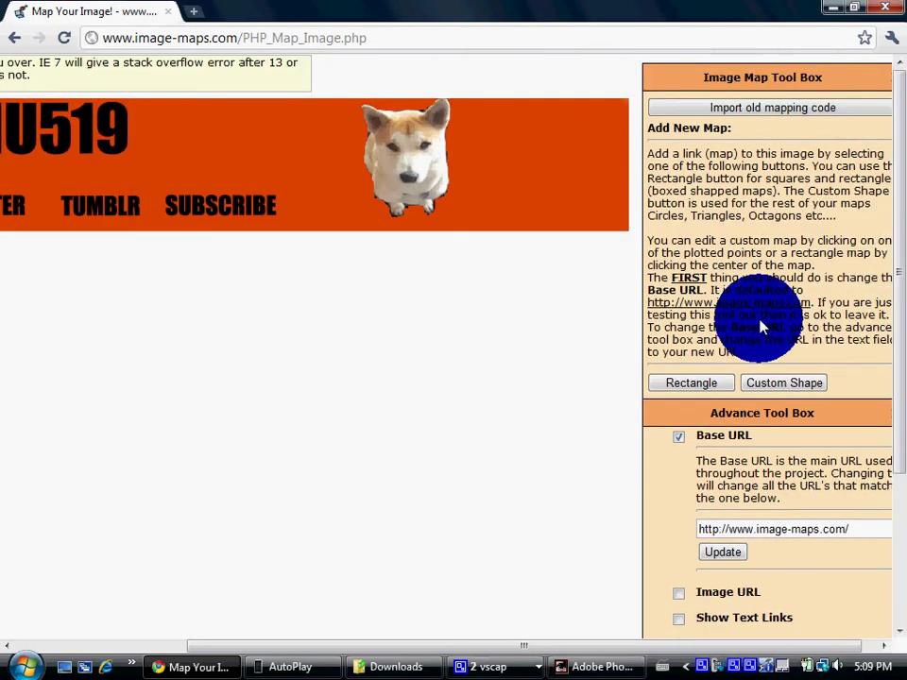
left_click(703, 390)
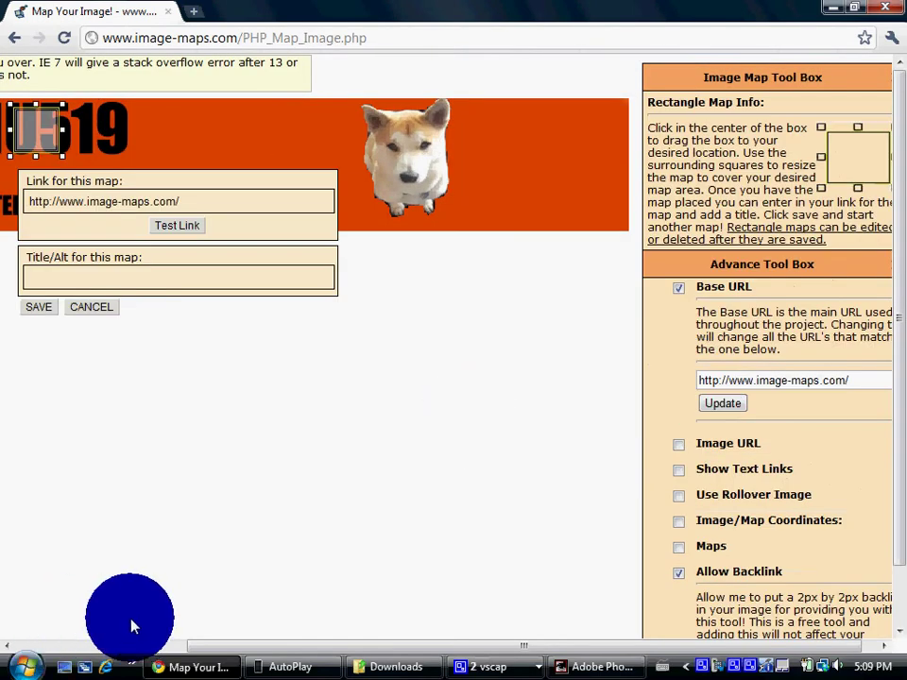
left_click(225, 646)
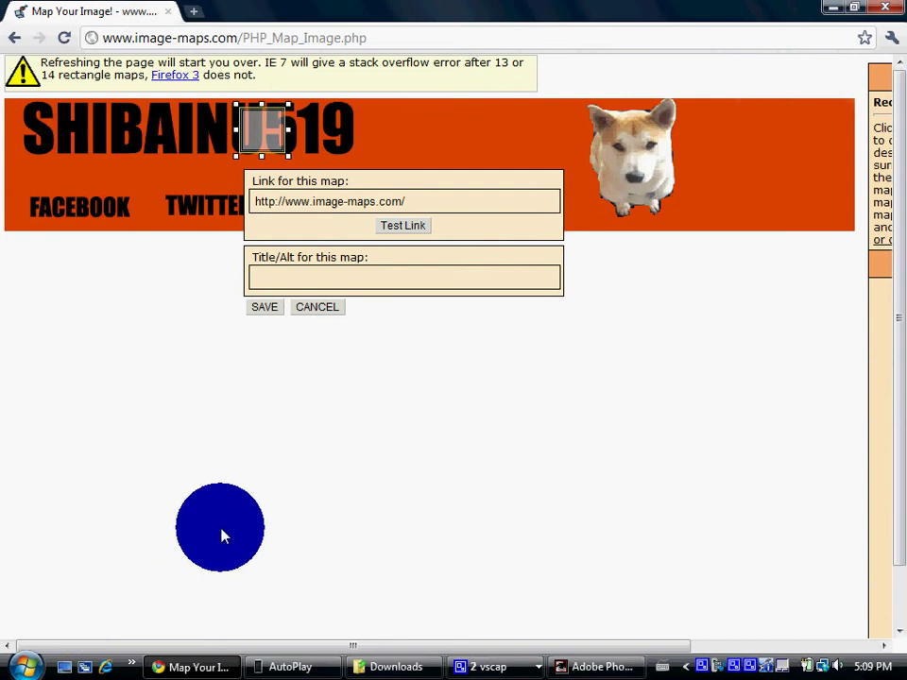
mouse_move(266, 129)
left_mouse_down()
mouse_move(54, 210)
mouse_move(140, 211)
left_mouse_up()
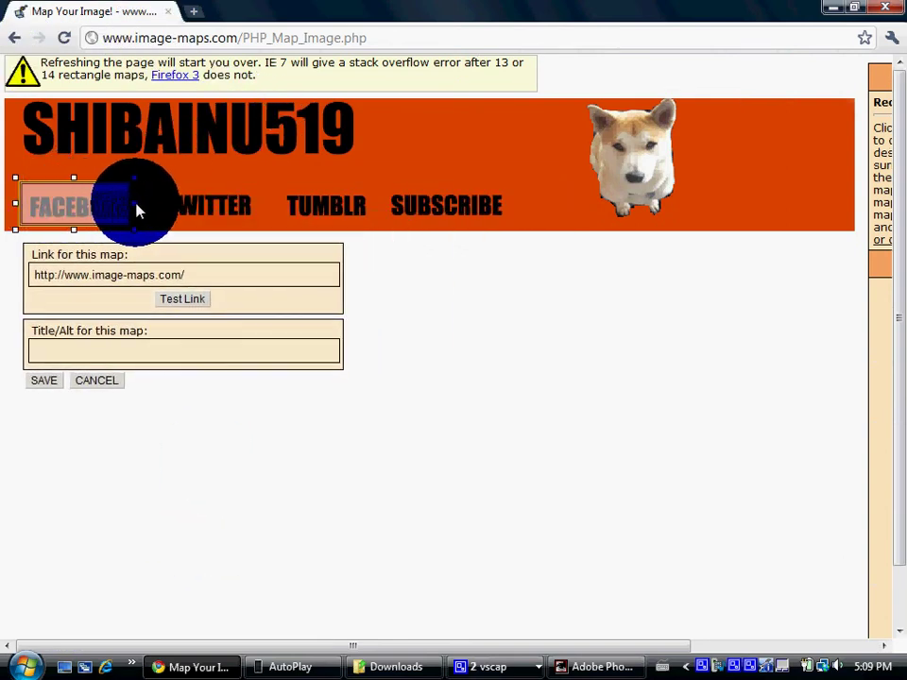
In a new tab, load the shibainu519 Bandcamp page and follow its Facebook link
left_click(197, 18)
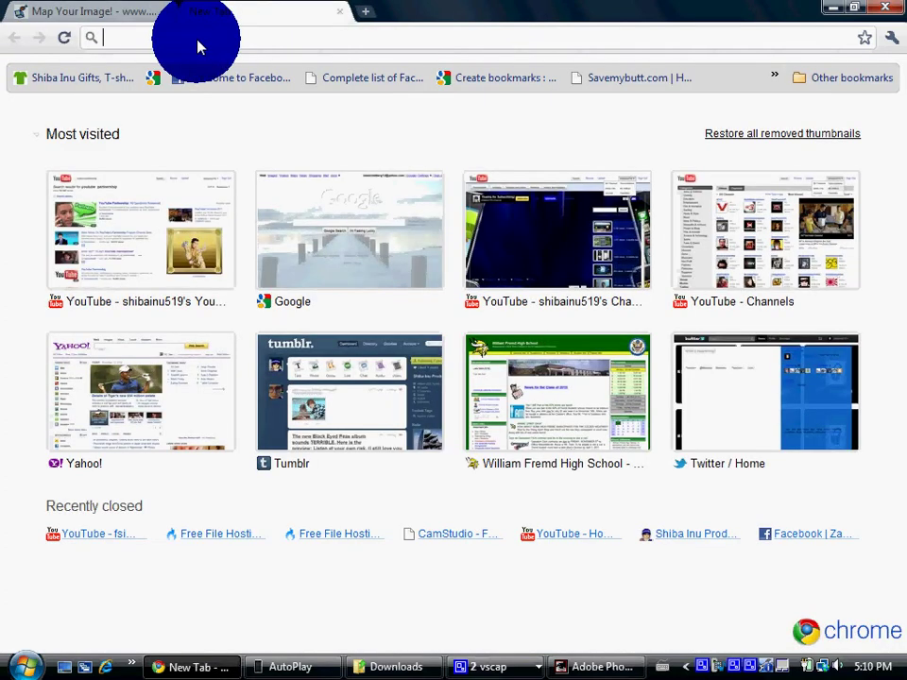
type("s")
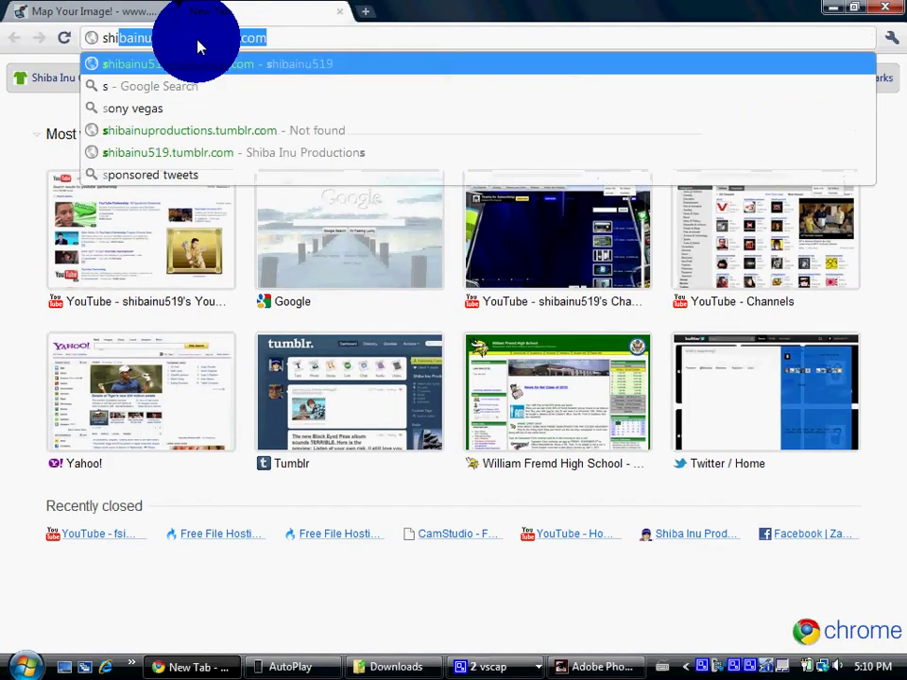
type("hibainu")
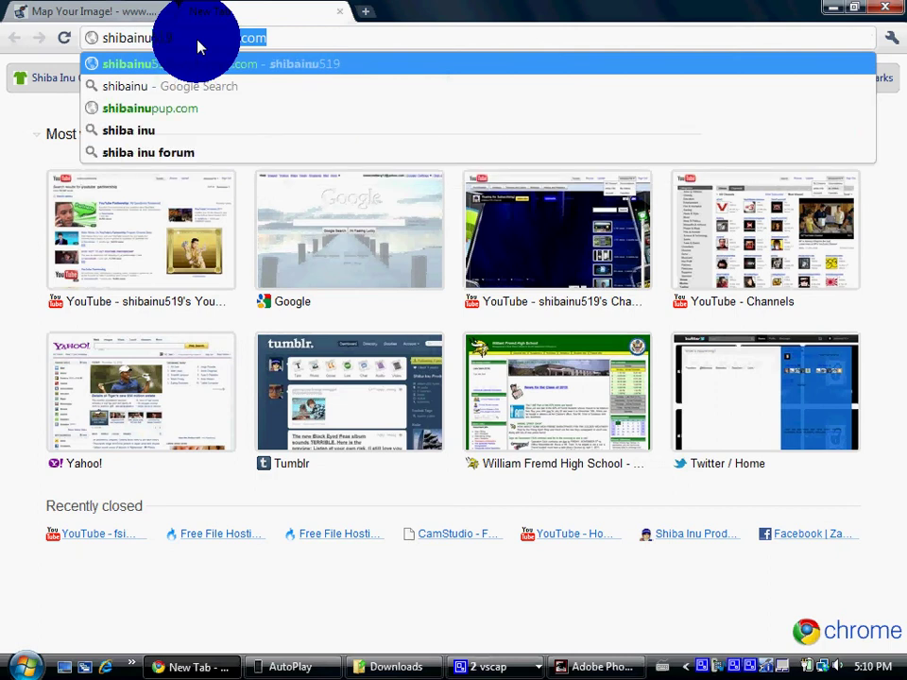
type("519")
key("Return")
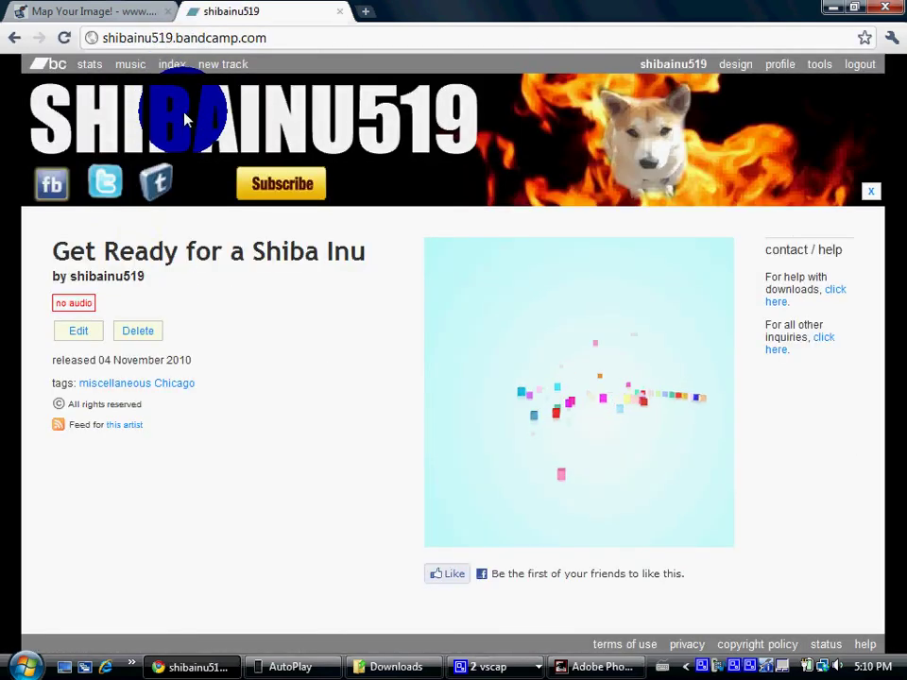
left_click(51, 188)
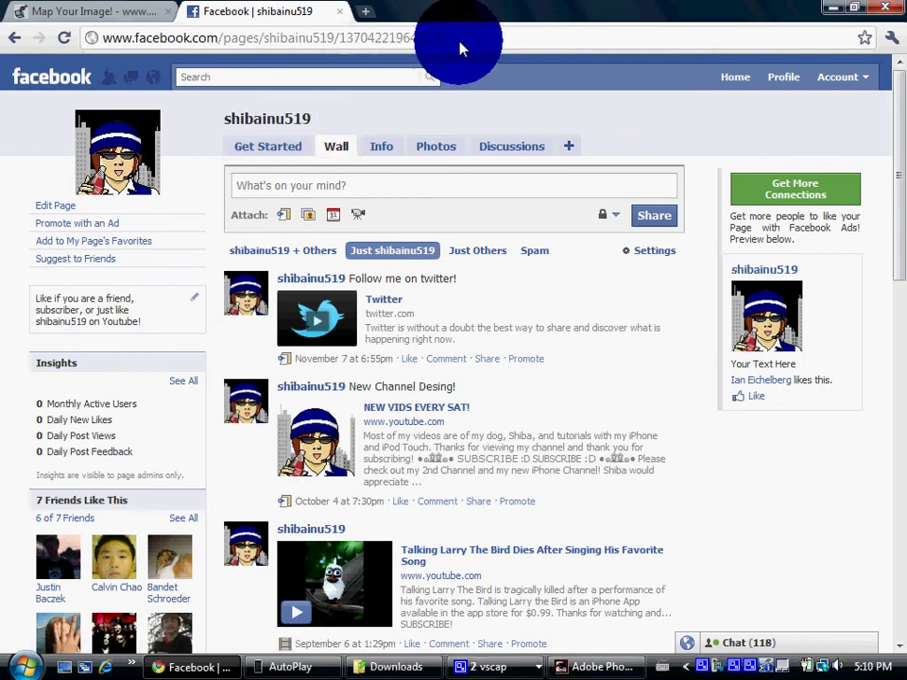
Copy the Facebook page address from the address bar
left_click(415, 40)
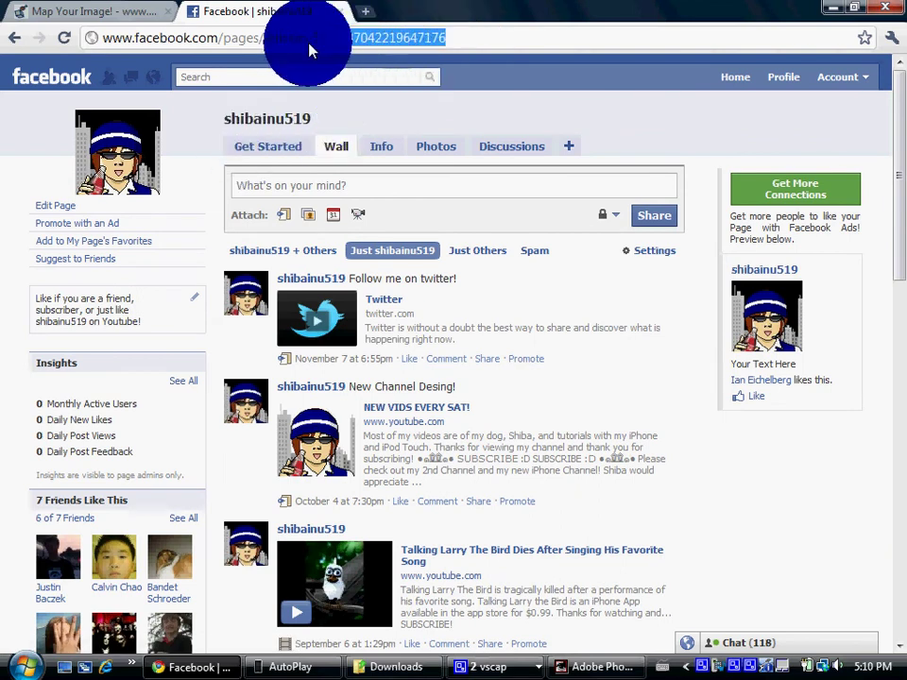
right_click(177, 45)
left_click(210, 94)
left_click(111, 12)
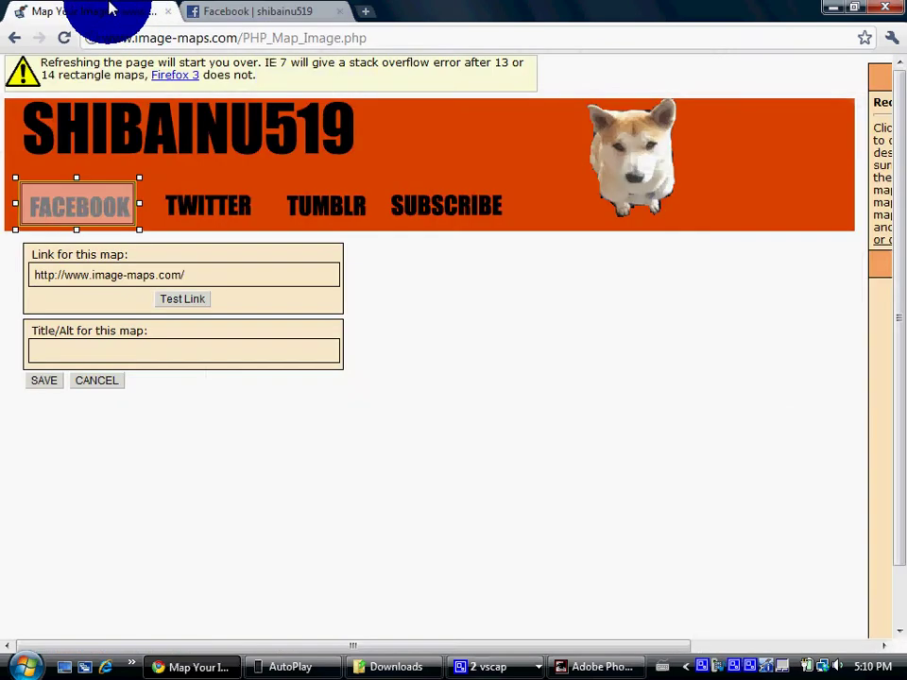
Paste the Facebook address into the FACEBOOK area's Link field and save the area
left_click(191, 276)
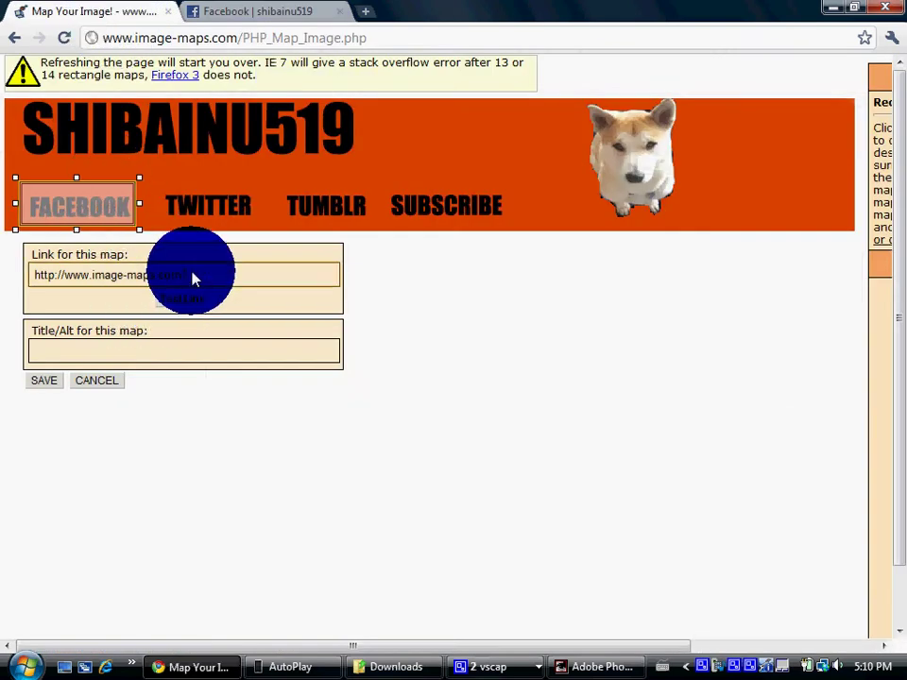
key("BackSpace")
key("BackSpace")
key("BackSpace")
key("BackSpace")
key("BackSpace")
key("BackSpace")
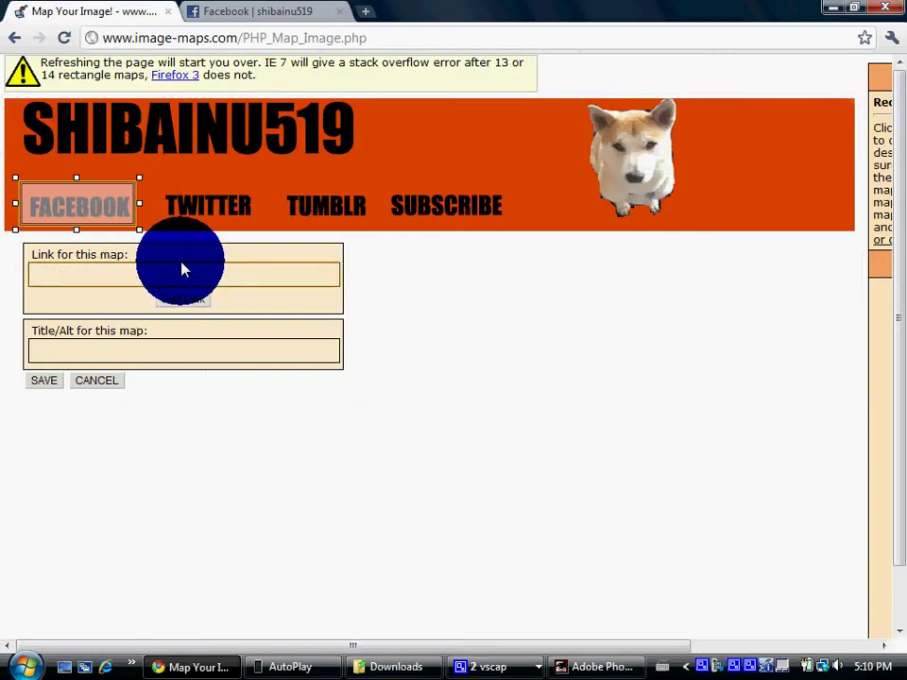
right_click(71, 280)
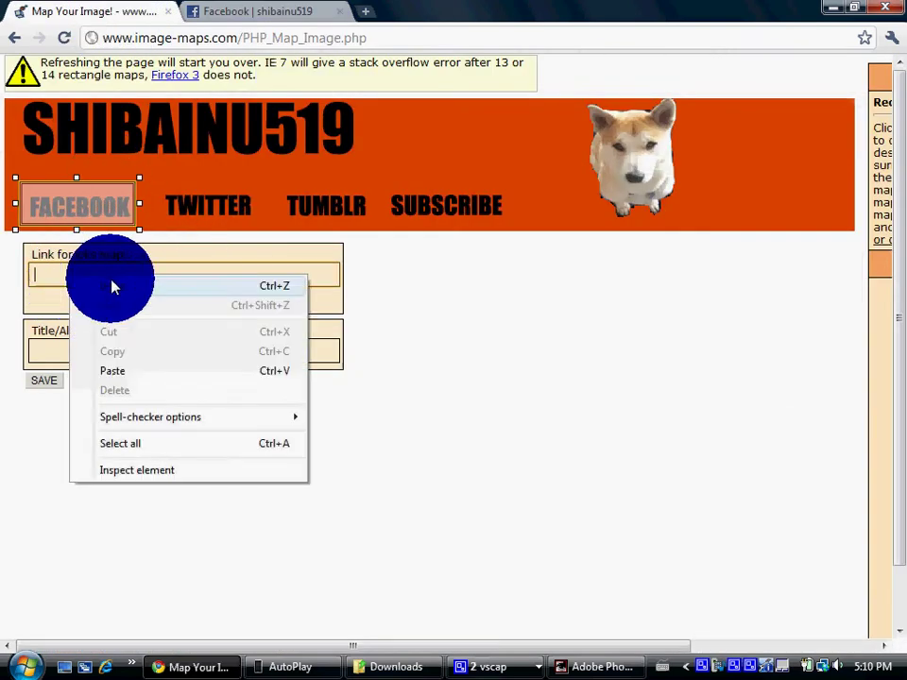
left_click(121, 370)
left_click(62, 350)
left_click(40, 385)
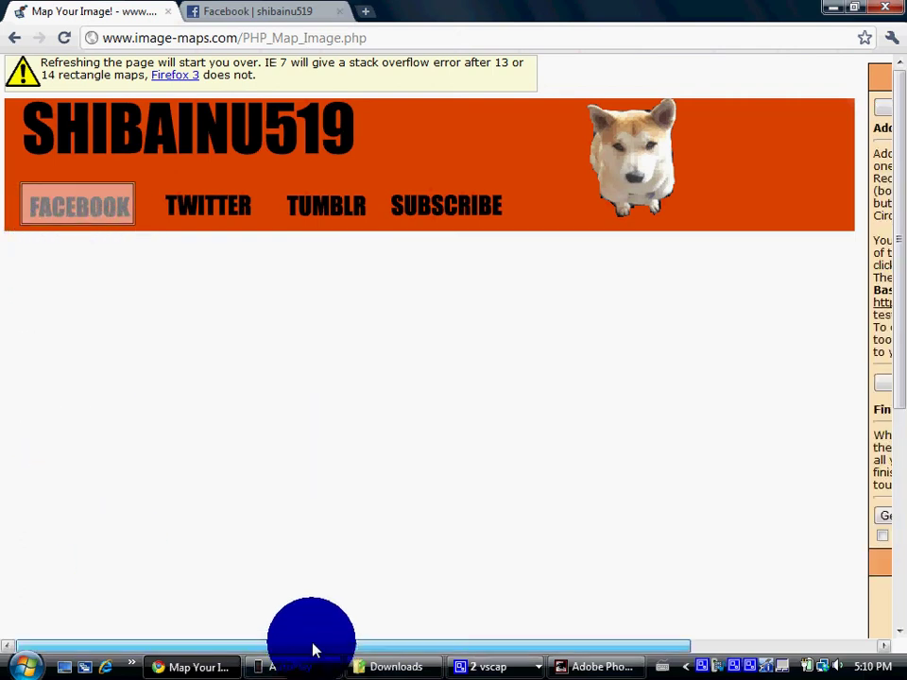
Add a second rectangle area and fit it over the TWITTER label
left_click_drag(313, 650, 531, 650)
left_click(655, 408)
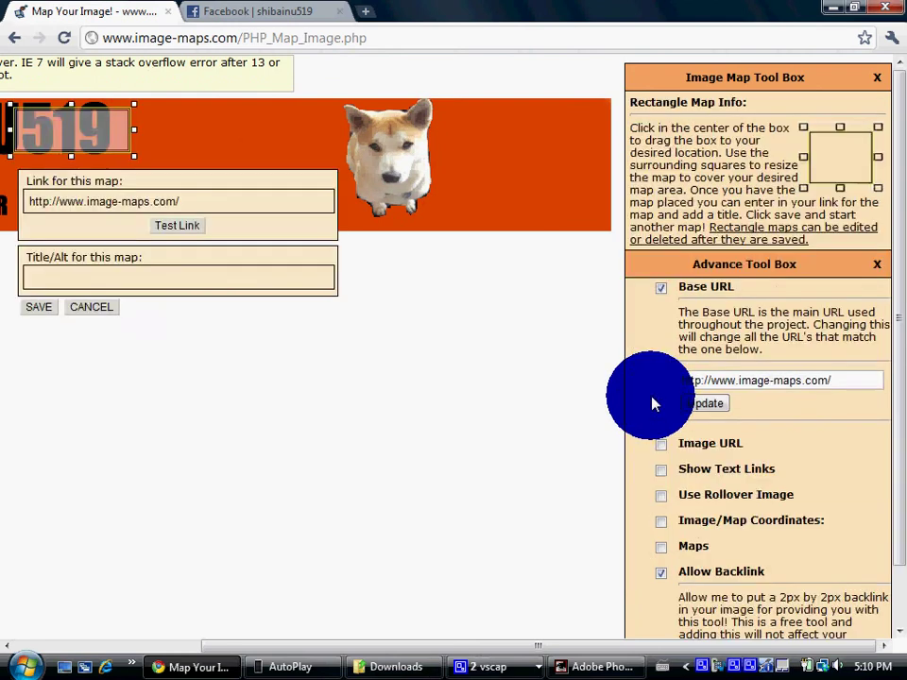
left_click_drag(333, 648, 148, 648)
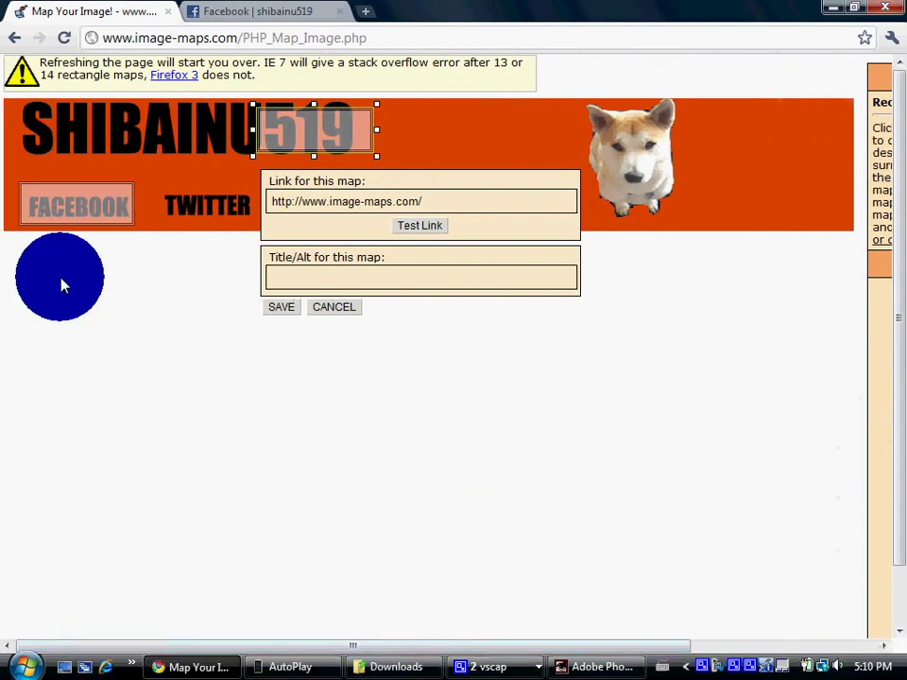
mouse_move(321, 136)
left_mouse_down()
mouse_move(231, 205)
mouse_move(213, 203)
left_mouse_up()
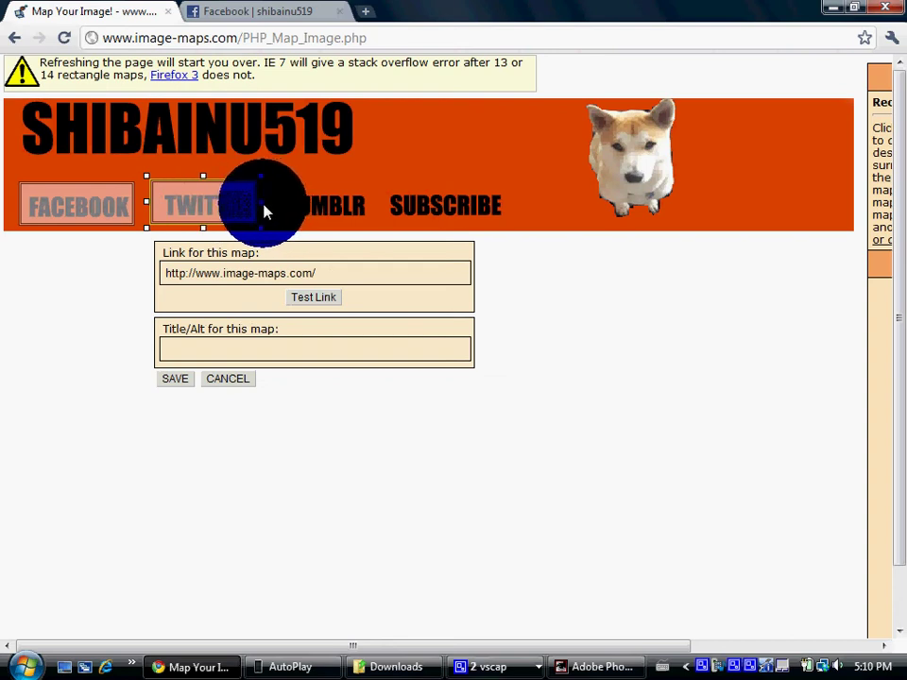
mouse_move(274, 213)
left_mouse_down()
mouse_move(147, 210)
mouse_move(156, 207)
left_mouse_up()
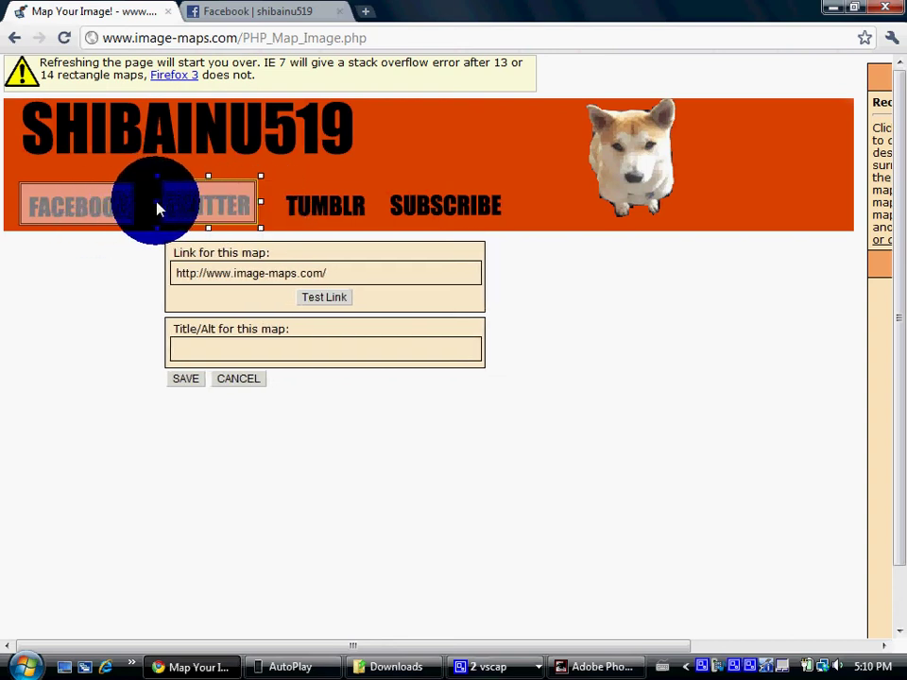
Reload shibainu519.bandcamp.com, follow its Twitter link and copy the profile address
left_click(227, 17)
type("shibainu519.bandcamp.com")
key("Return")
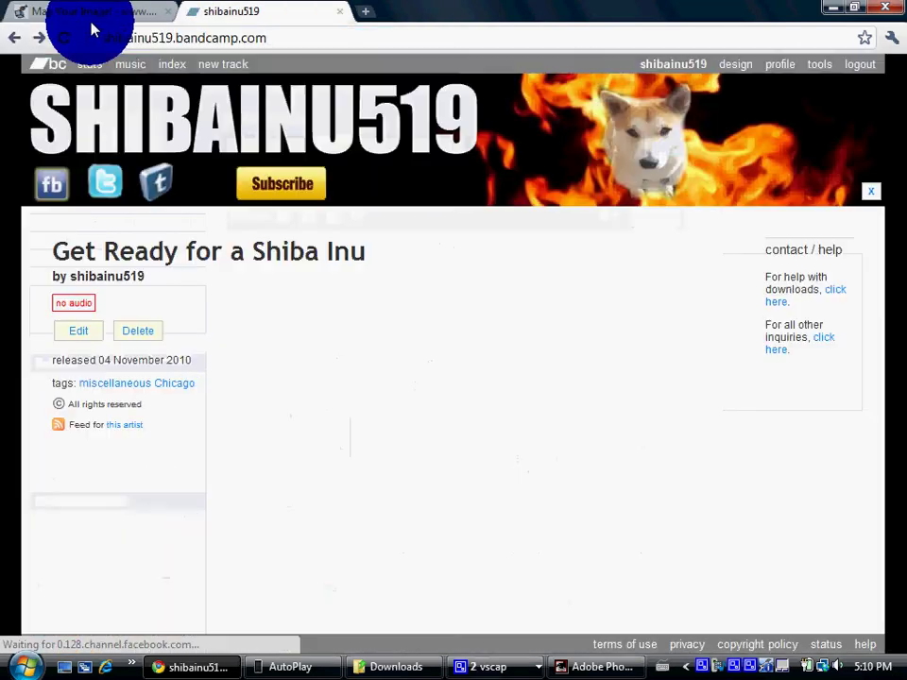
left_click(104, 182)
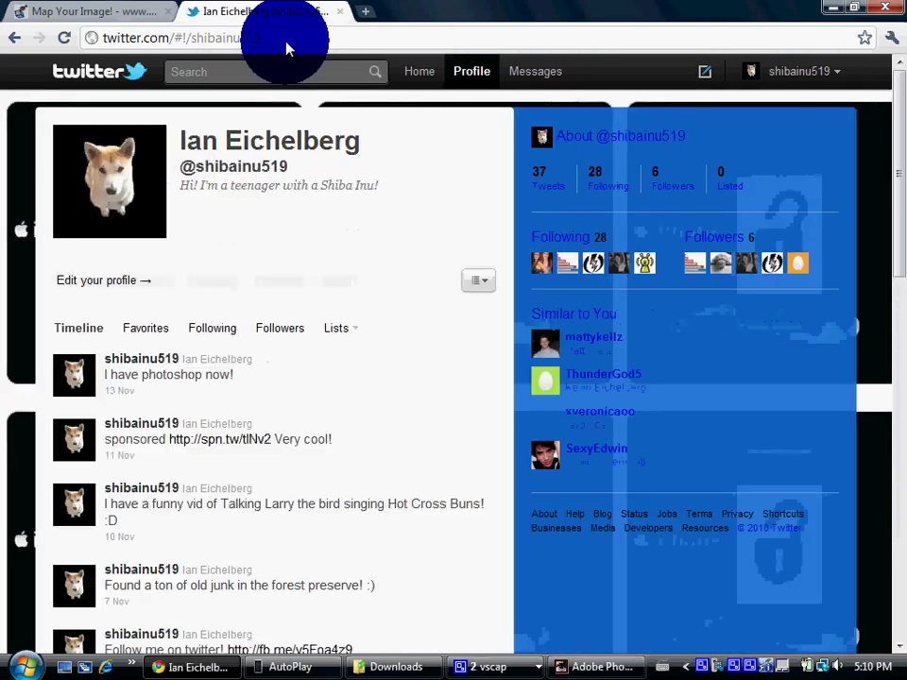
left_click(118, 38)
right_click(141, 40)
left_click(178, 105)
Paste the Twitter address into the TWITTER area's Link field and save it
left_click(120, 15)
left_click(349, 274)
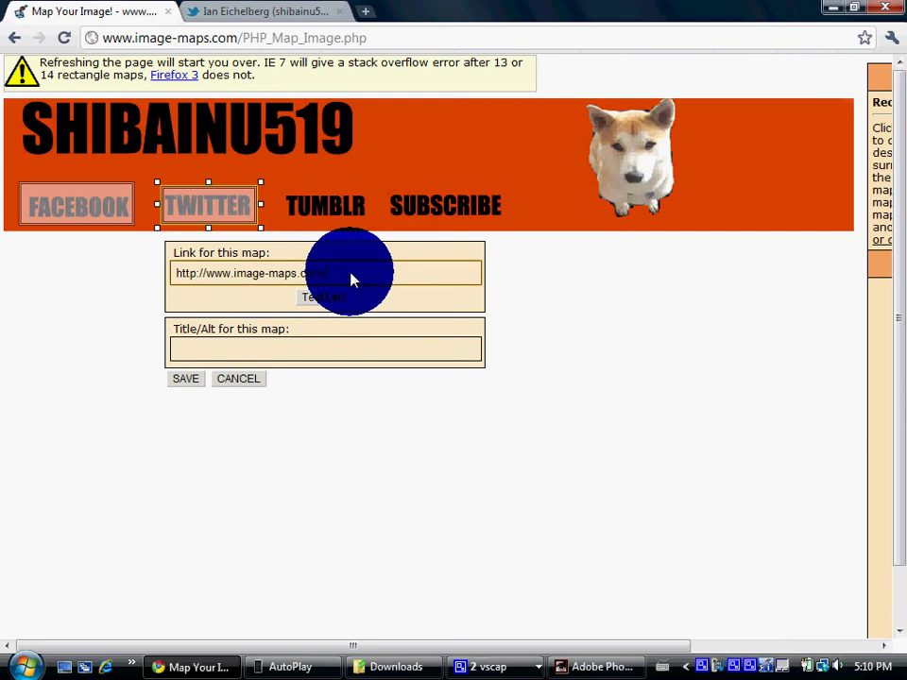
key("BackSpace")
key("BackSpace")
key("BackSpace")
key("BackSpace")
key("BackSpace")
key("BackSpace")
right_click(251, 269)
left_click(287, 362)
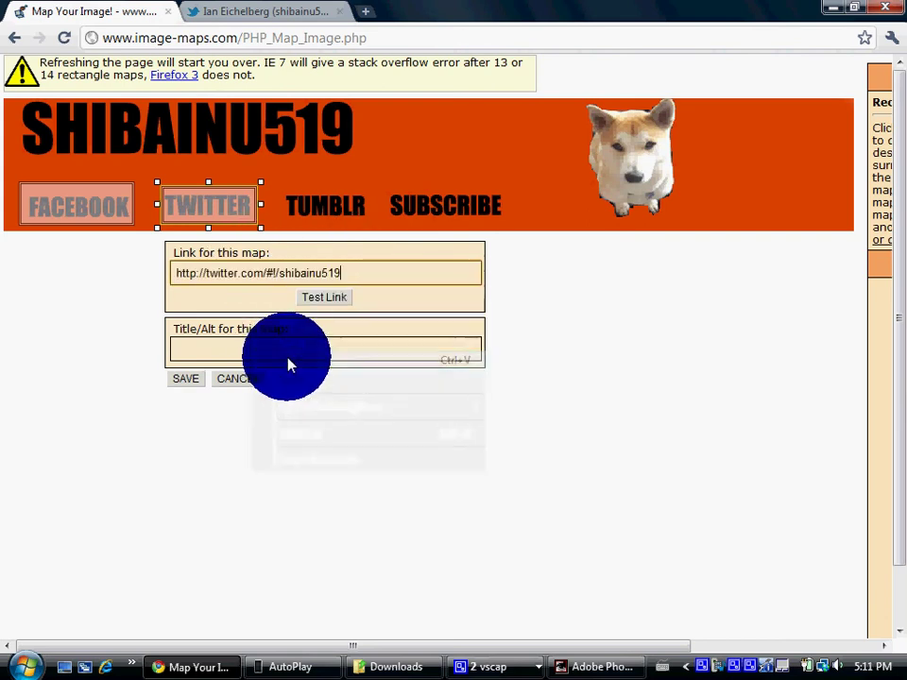
left_click(188, 380)
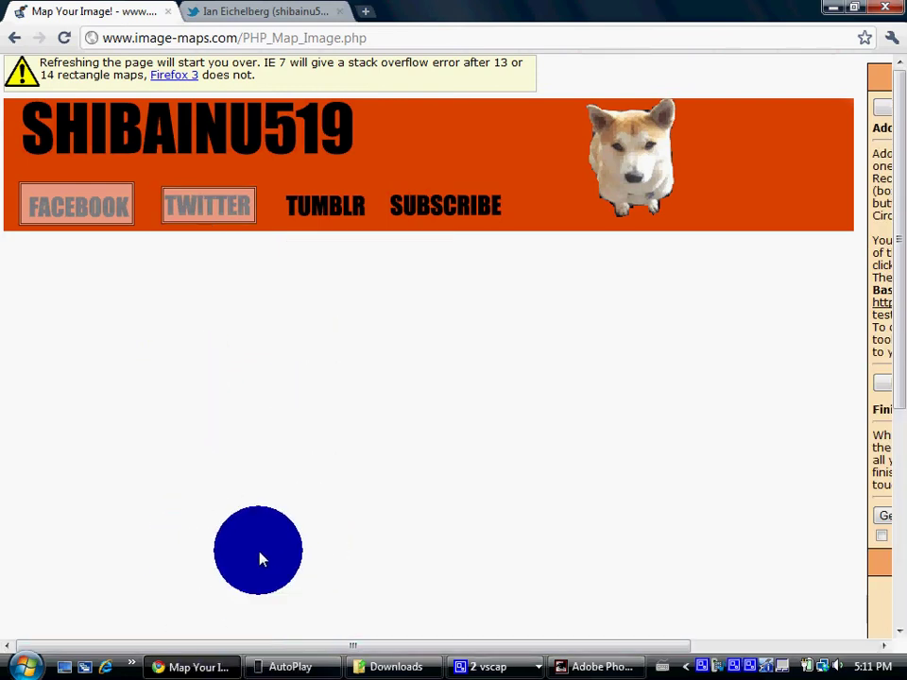
Open the Tumblr blog from the Bandcamp page, reloading until it loads, and copy its address
left_click(218, 11)
left_click(15, 40)
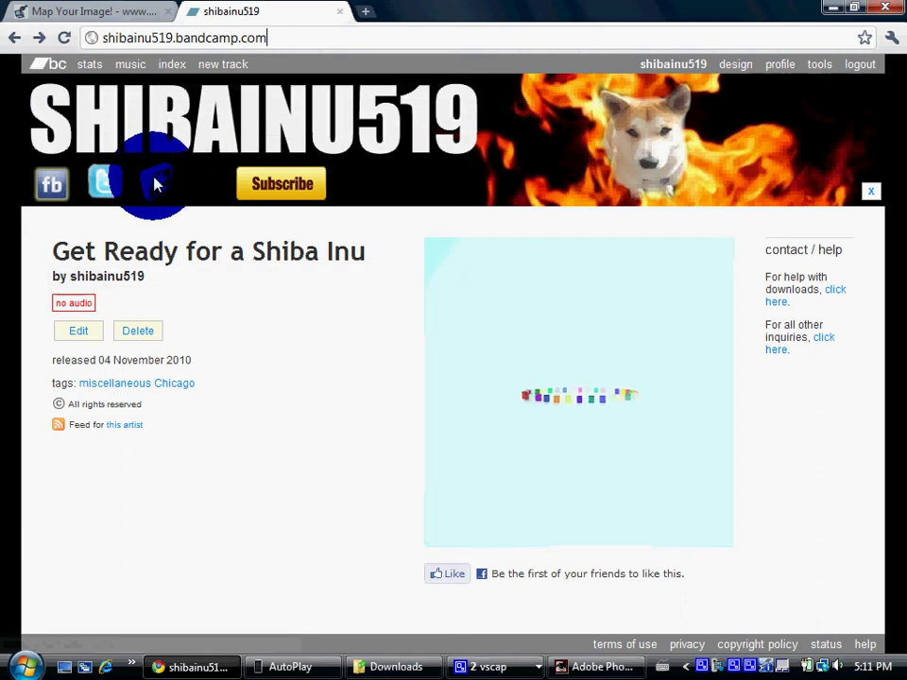
left_click(155, 183)
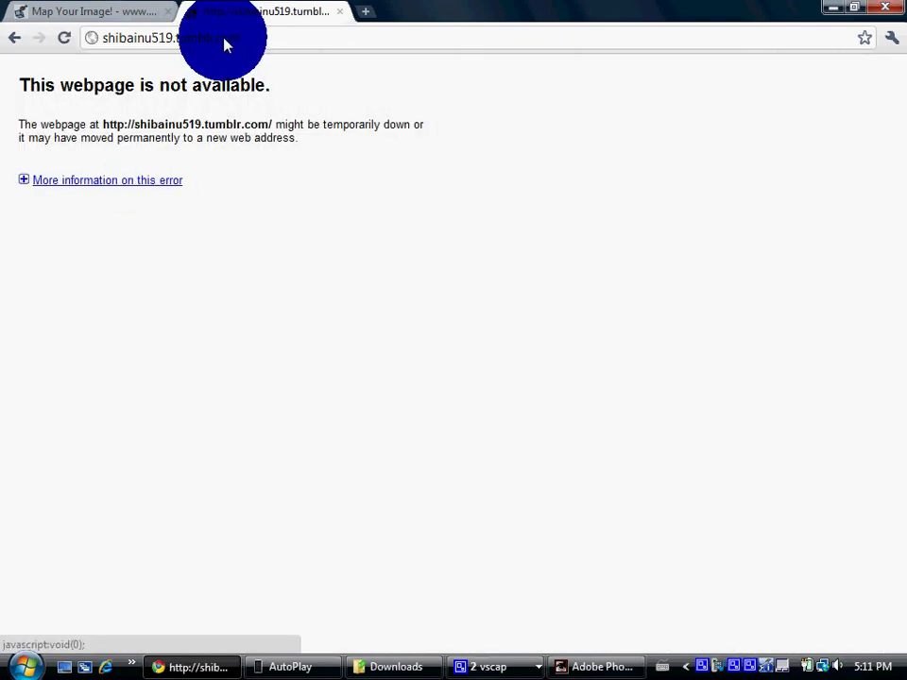
left_click(64, 39)
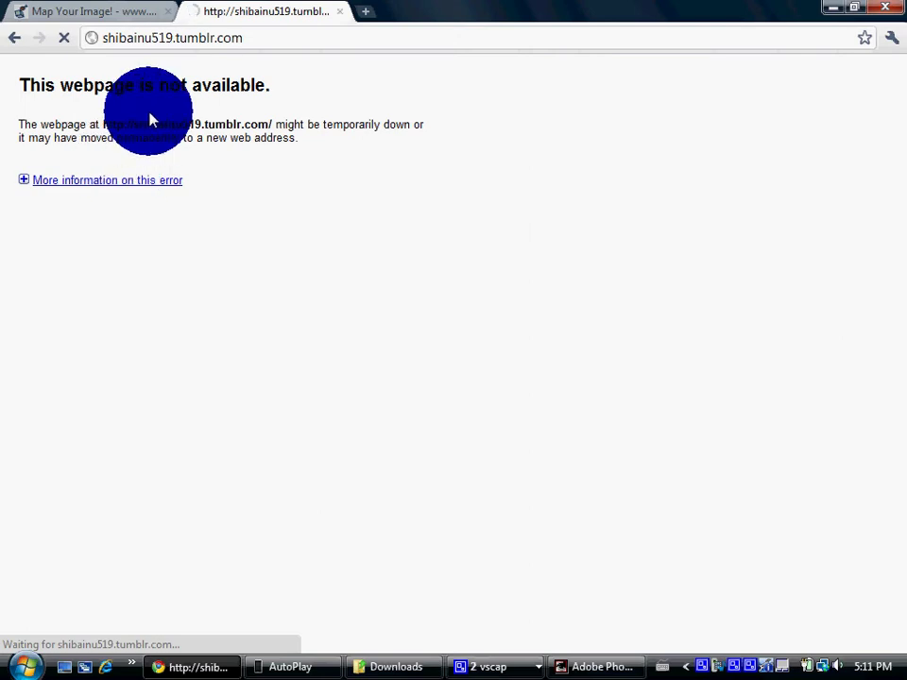
left_click(249, 42)
key("Return")
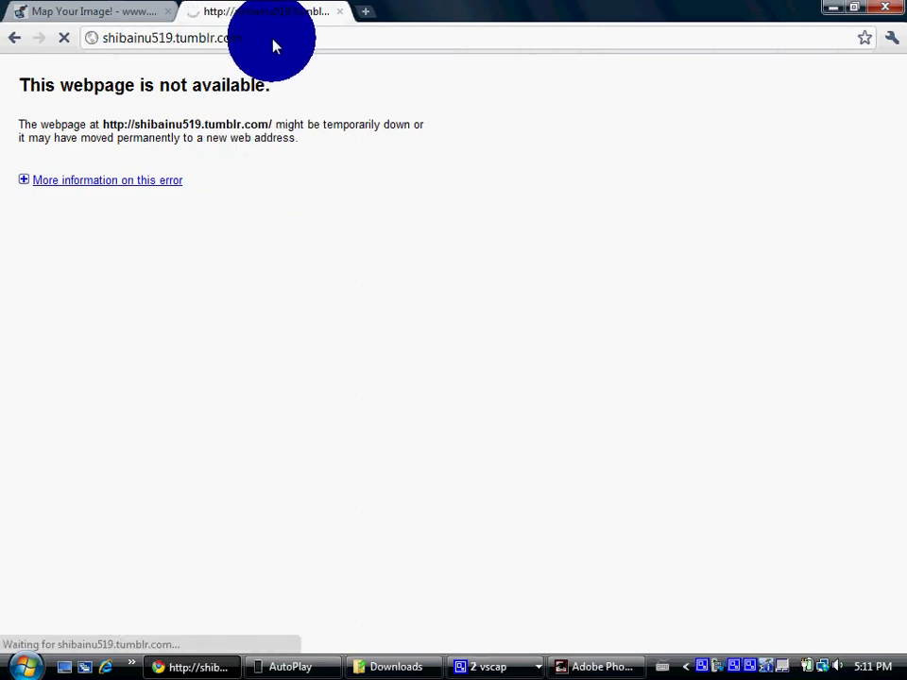
left_click(170, 38)
right_click(139, 40)
left_click(176, 98)
Add a rectangle area over TUMBLR, paste the Tumblr address as its link, and save
left_click(123, 11)
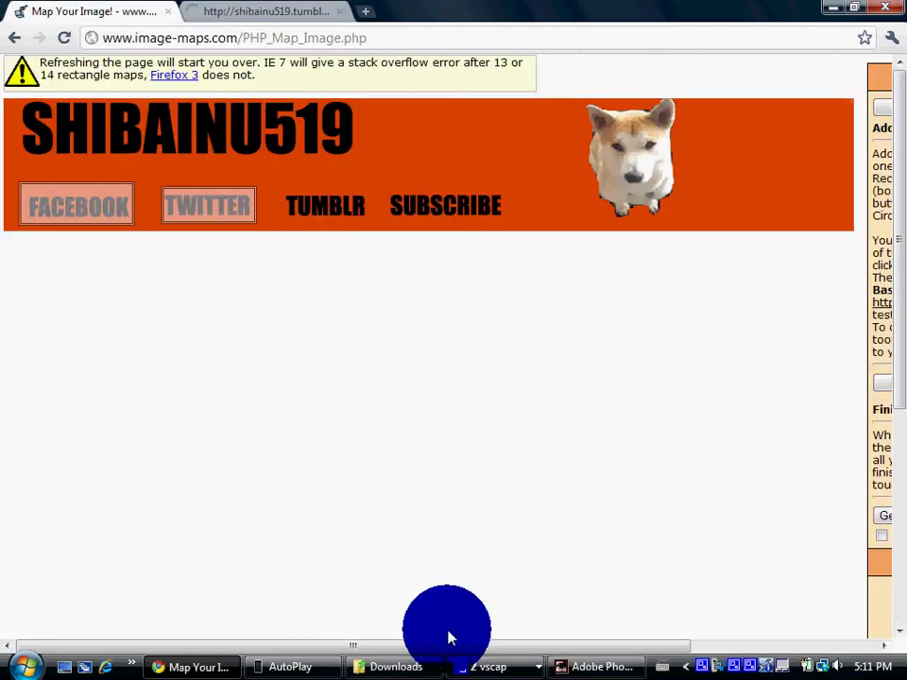
left_click_drag(447, 645, 554, 645)
left_click(746, 389)
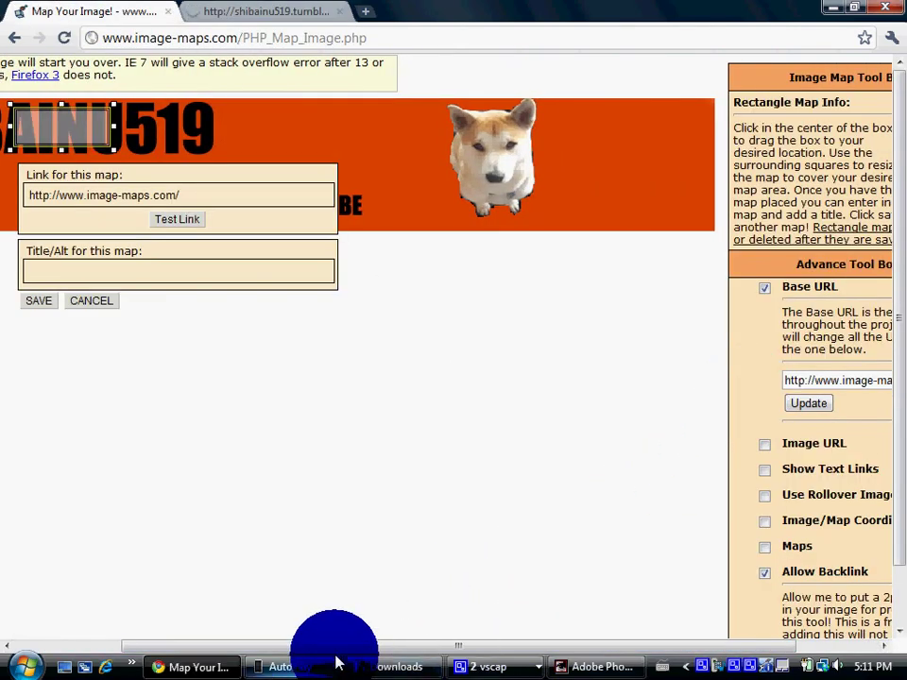
left_click_drag(334, 645, 227, 646)
left_click_drag(199, 140, 324, 218)
left_click(444, 283)
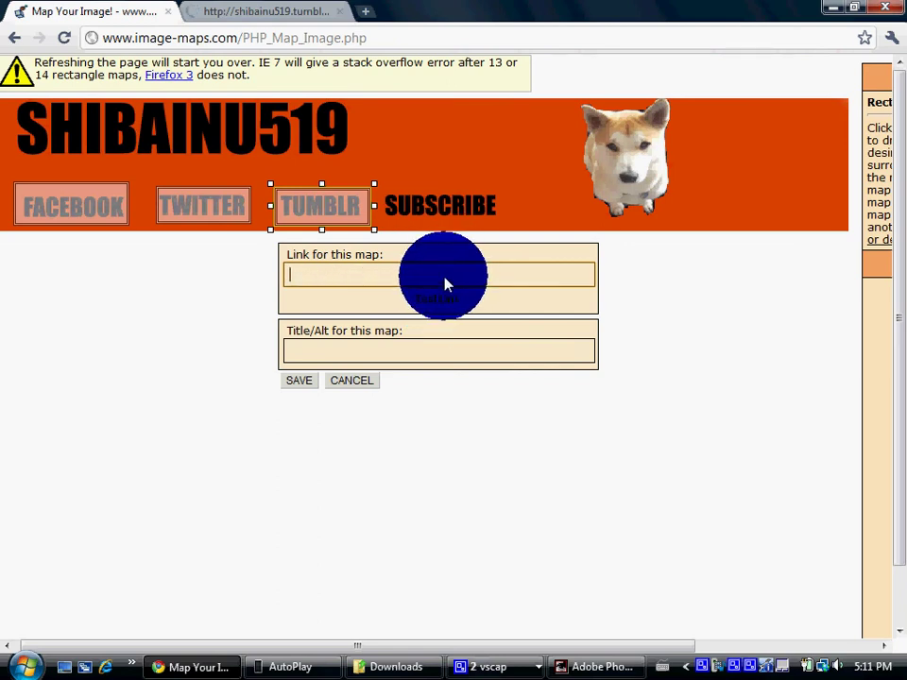
right_click(350, 269)
left_click(387, 361)
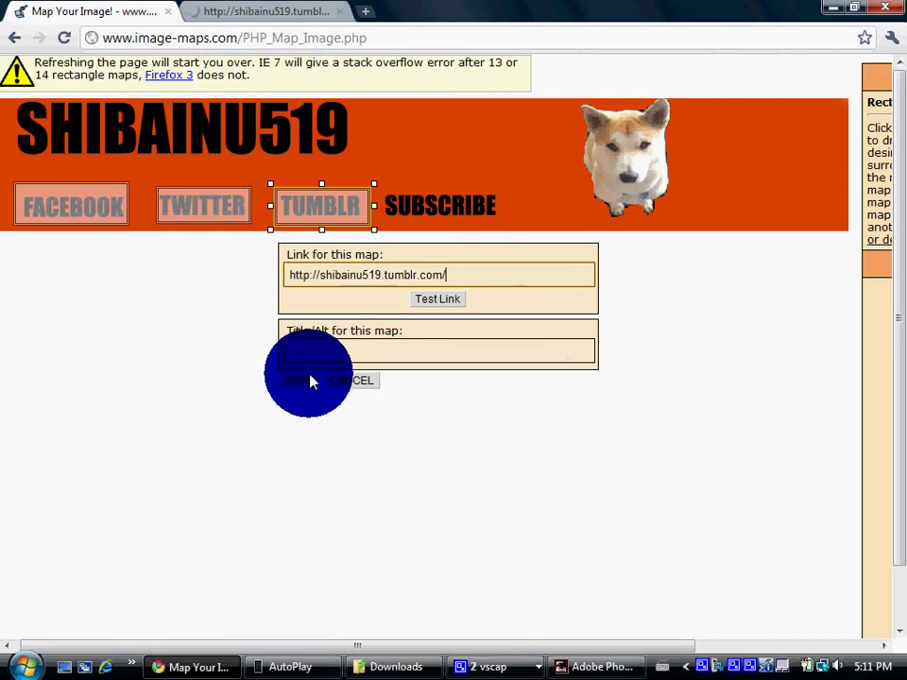
left_click(299, 381)
Test the TWITTER area's link in a new tab, then close that tab
left_click(194, 225)
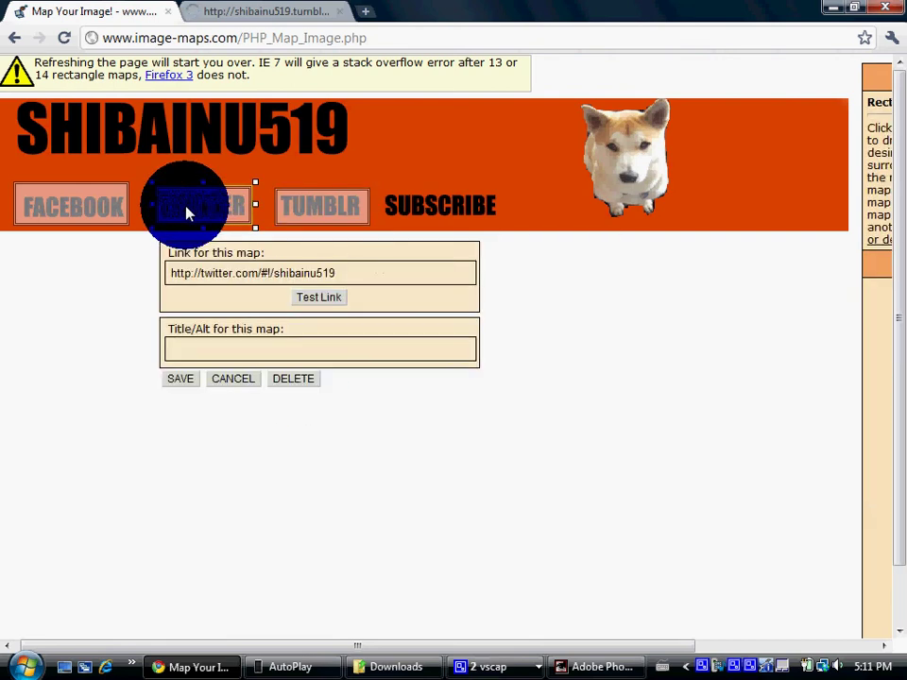
left_click(326, 301)
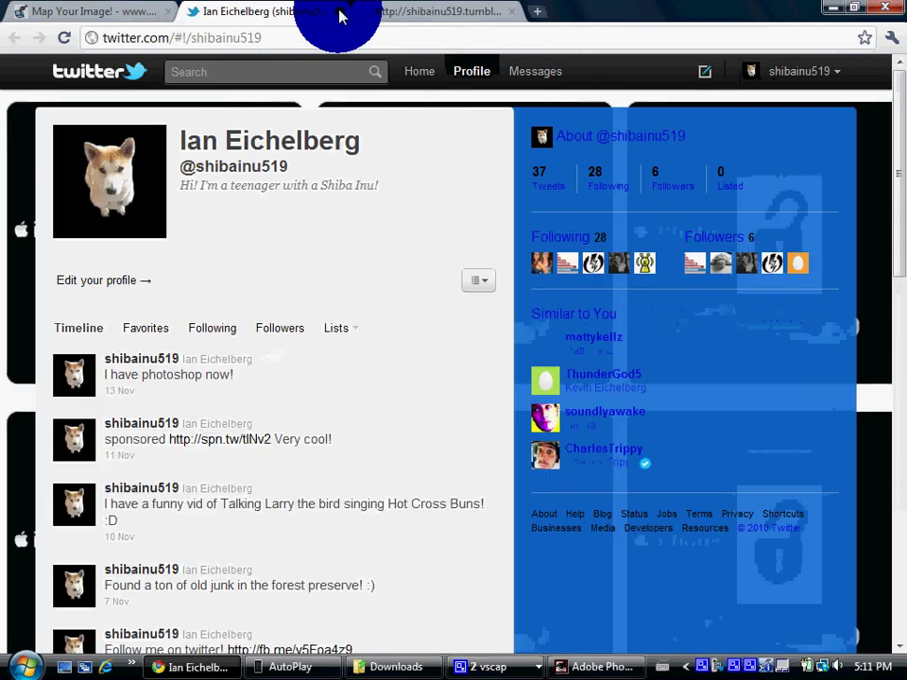
left_click(338, 12)
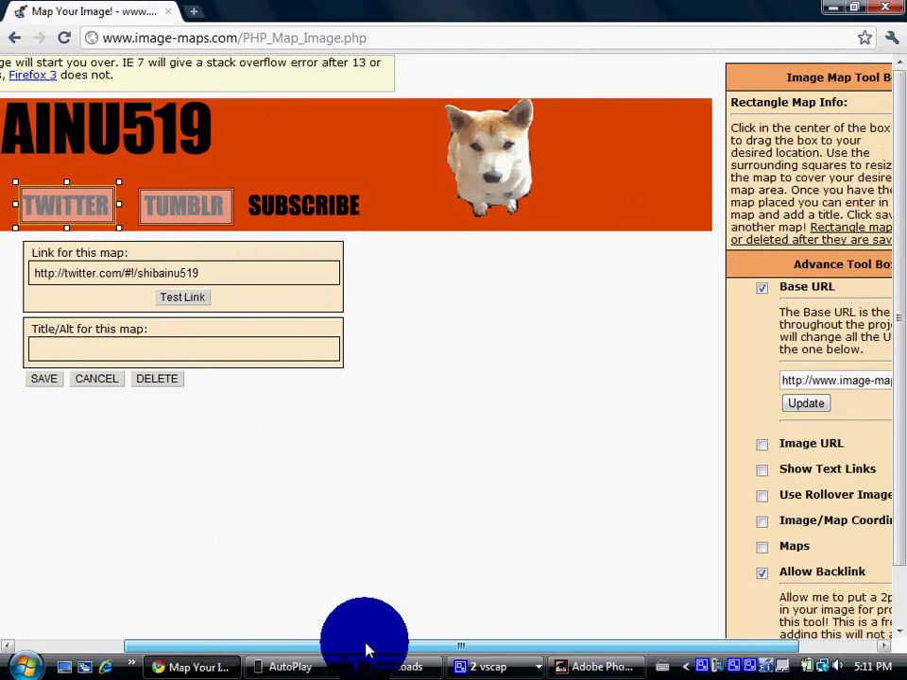
Close the TWITTER settings and add a fourth rectangle area over SUBSCRIBE
left_click_drag(229, 652, 385, 648)
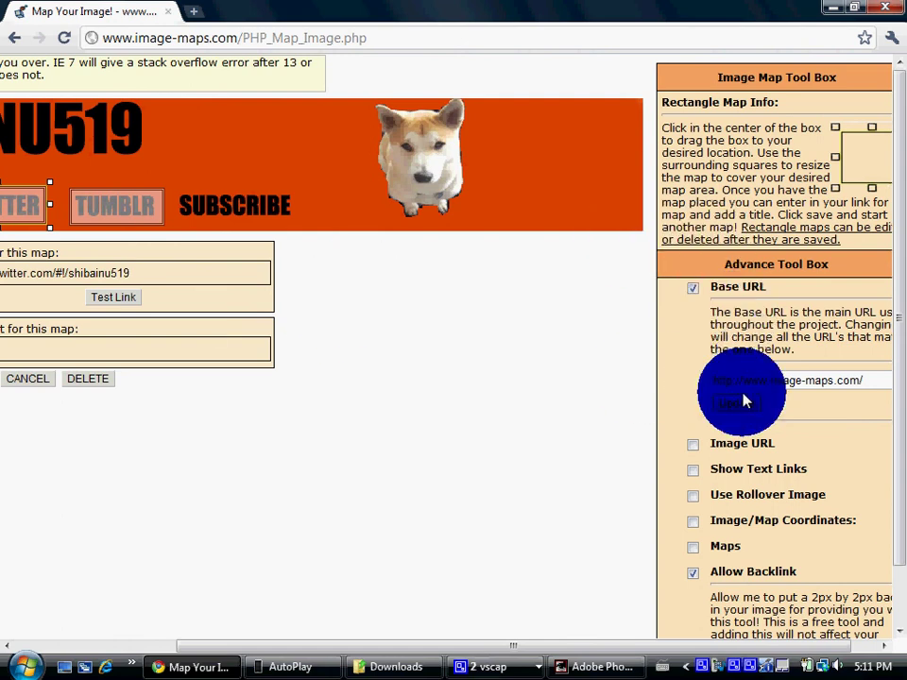
left_click(727, 287)
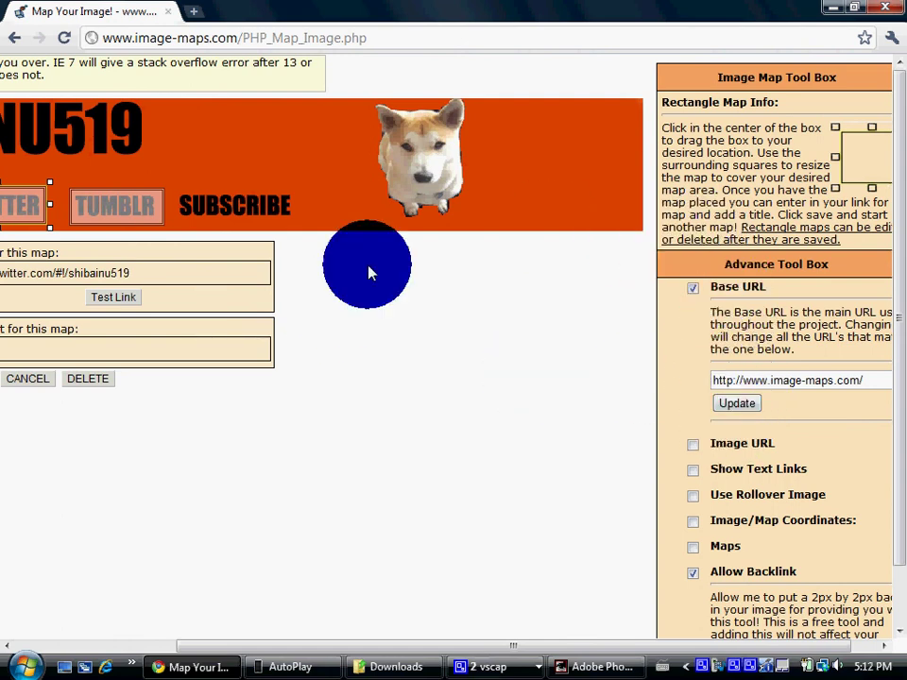
left_click(43, 380)
left_click(705, 381)
mouse_move(40, 142)
left_mouse_down()
mouse_move(265, 213)
mouse_move(299, 200)
left_mouse_up()
In a new tab, follow Bandcamp's YouTube subscribe link and copy the subscription address
key("ctrl+t")
type("s")
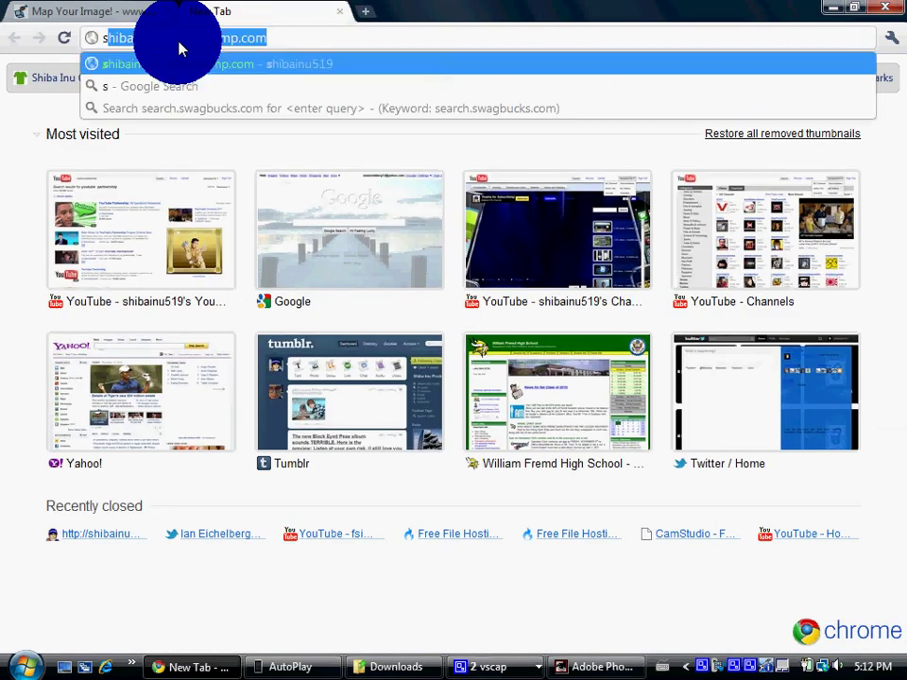
left_click(183, 68)
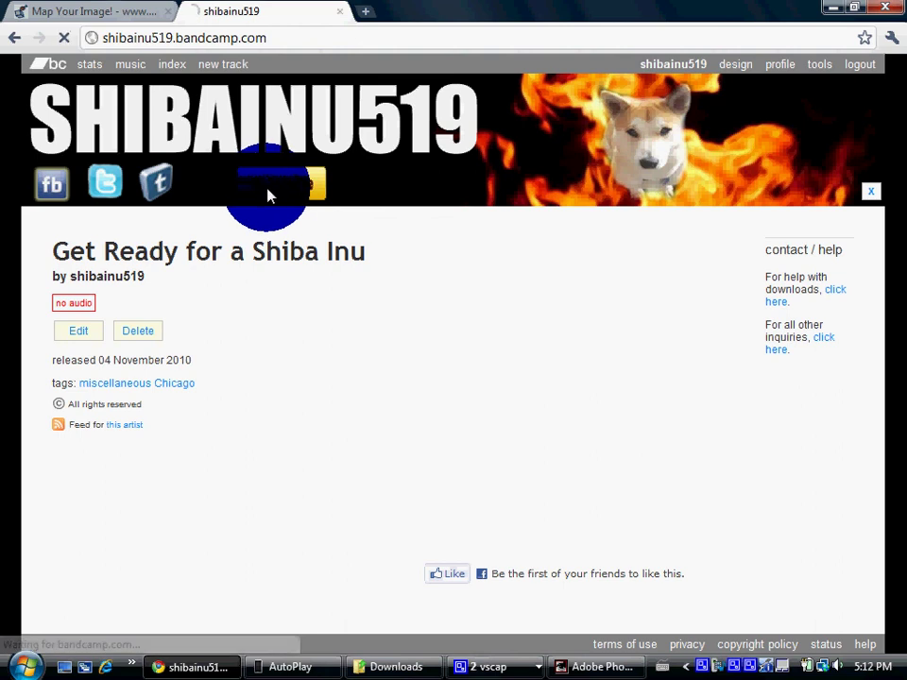
left_click(268, 204)
left_click_drag(472, 38, 87, 38)
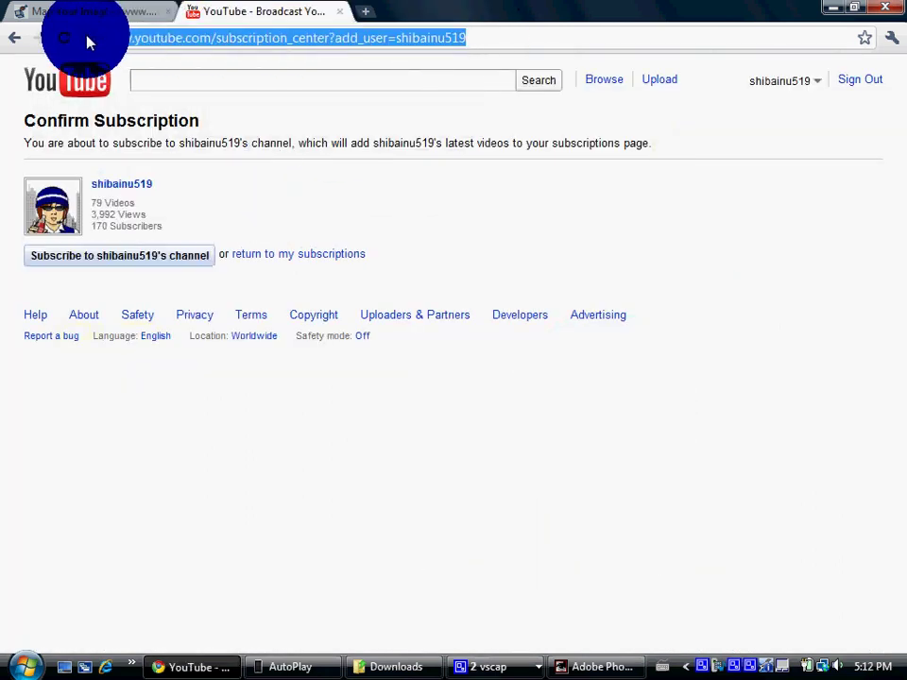
right_click(132, 43)
left_click(189, 95)
Paste the subscription address into the SUBSCRIBE area's Link field and save it
left_click(115, 12)
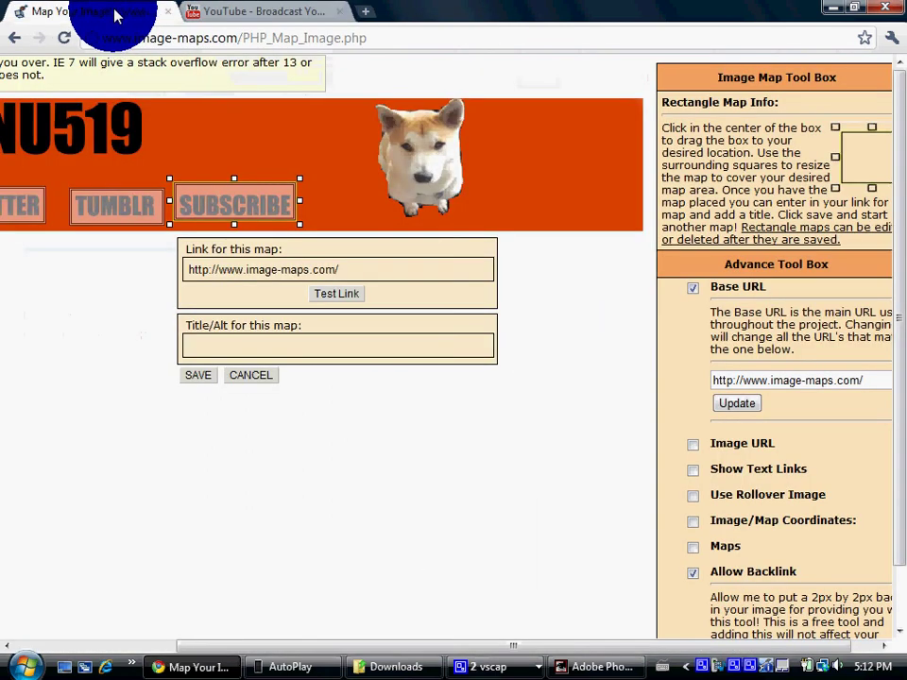
left_click(356, 273)
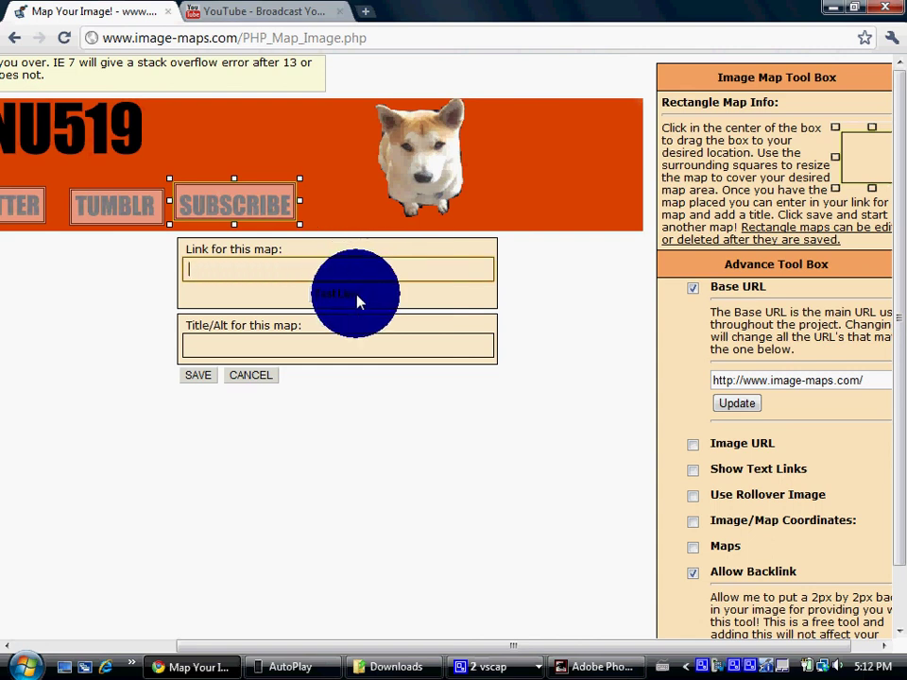
right_click(233, 273)
left_click(290, 368)
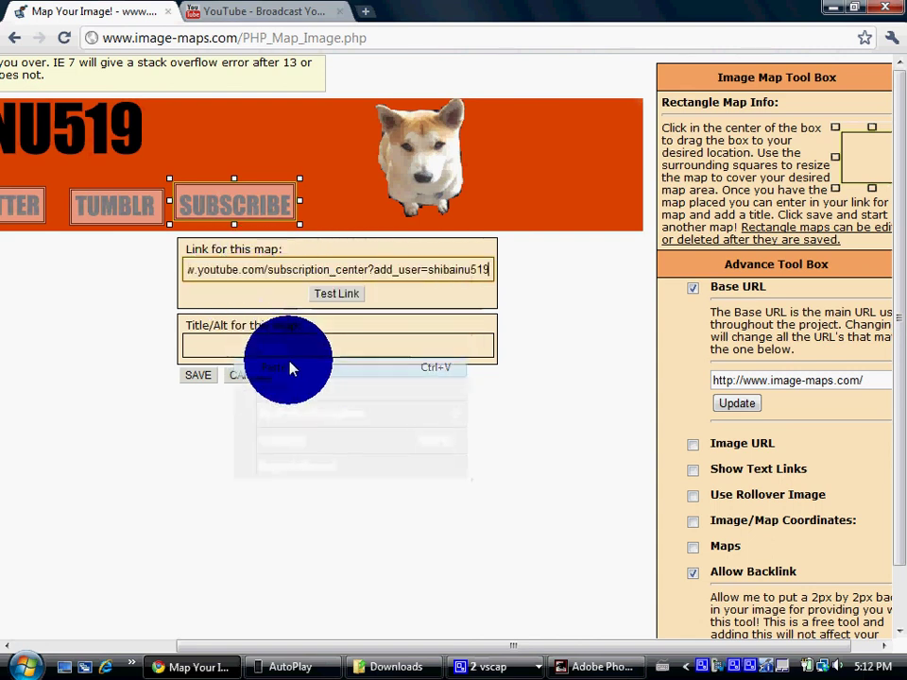
left_click(192, 376)
mouse_move(288, 647)
left_mouse_down()
mouse_move(62, 647)
mouse_move(166, 634)
mouse_move(336, 634)
left_mouse_up()
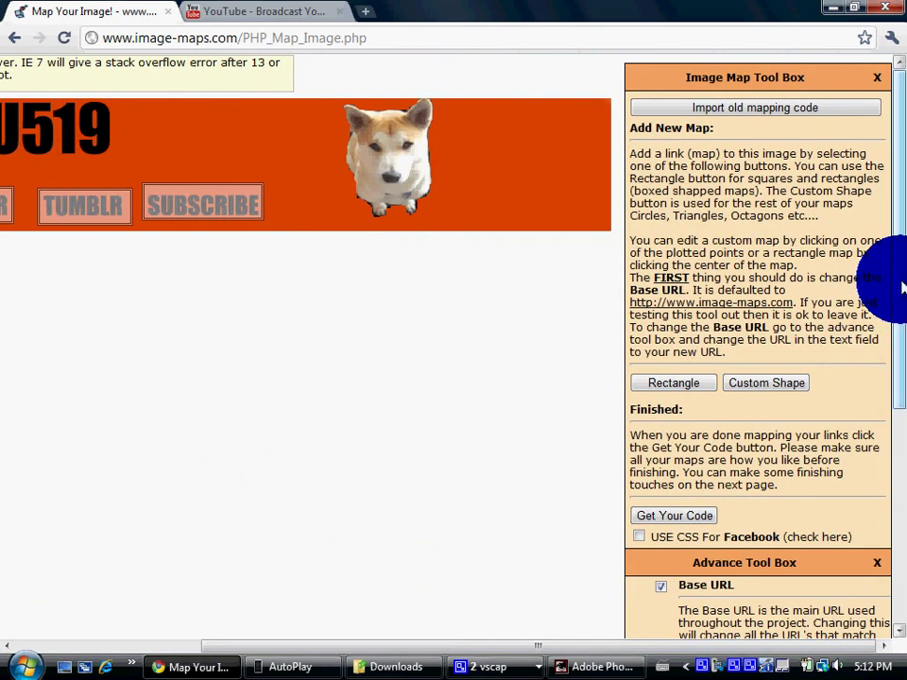
Generate the image map and copy all the code from the HTML Code tab
left_click_drag(902, 288, 902, 398)
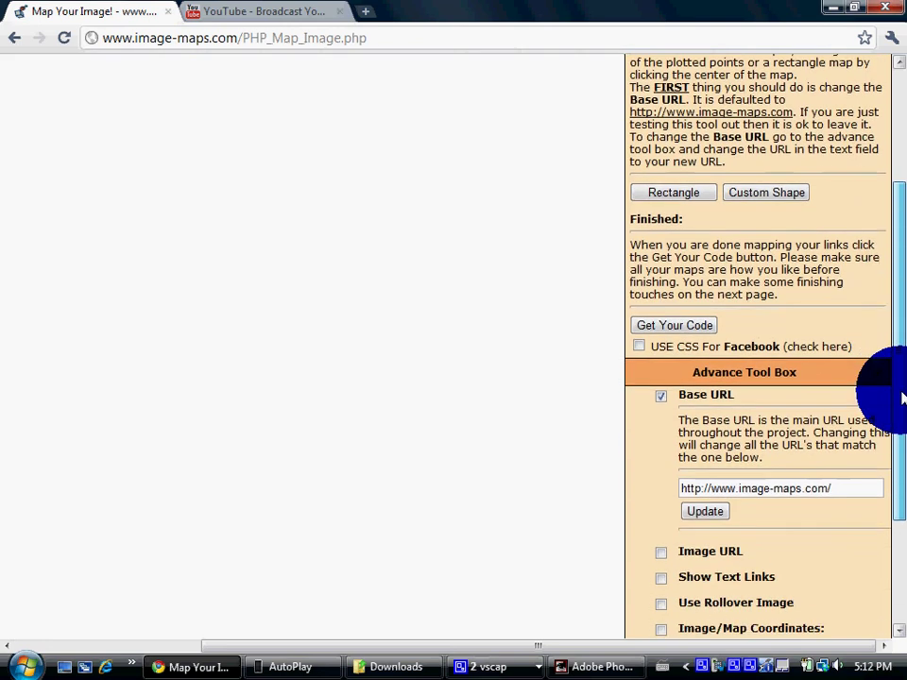
left_click(687, 328)
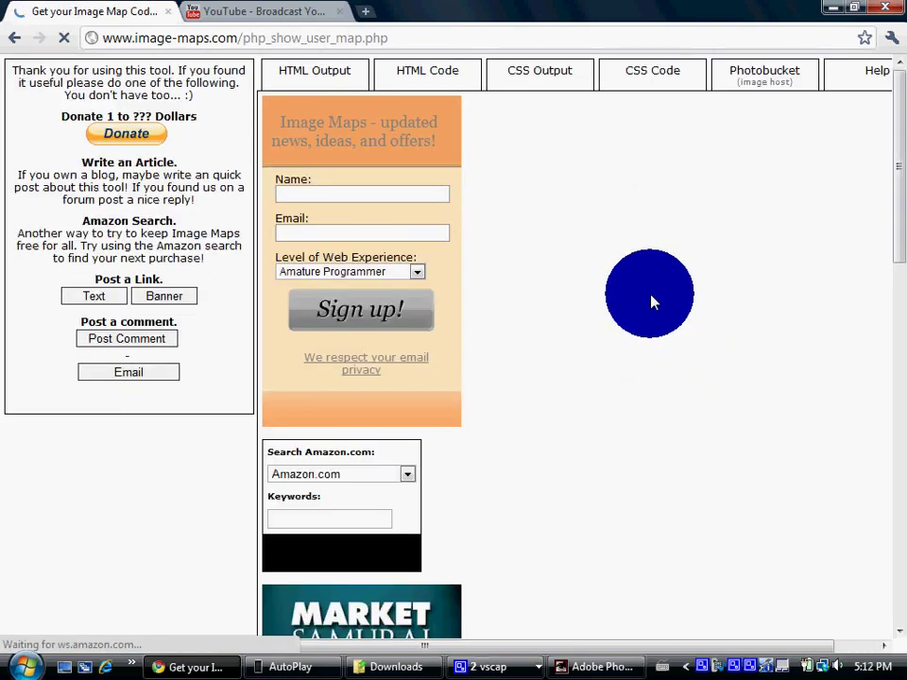
left_click(439, 80)
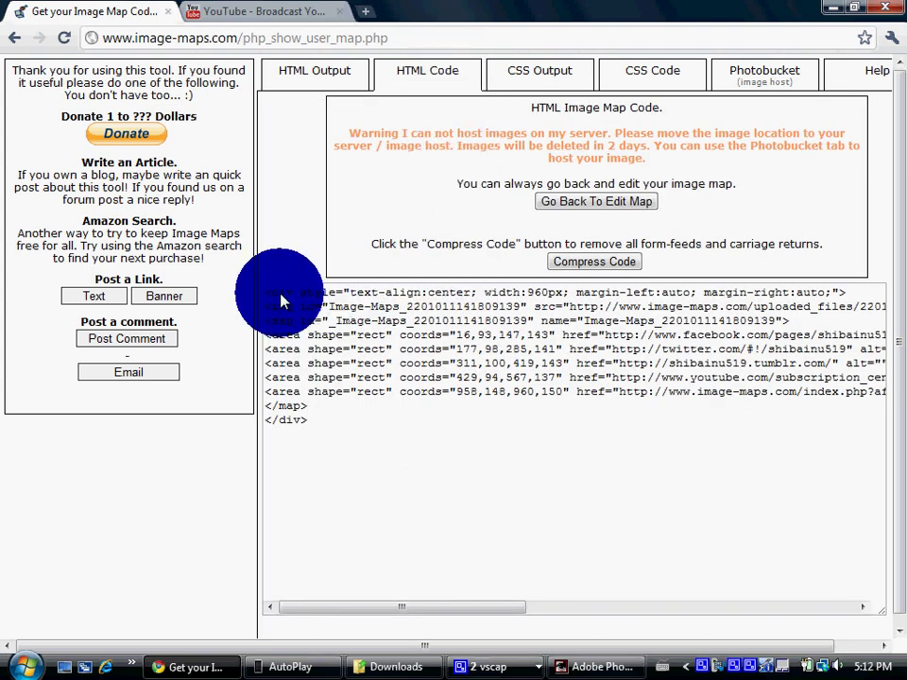
left_click_drag(265, 290, 892, 481)
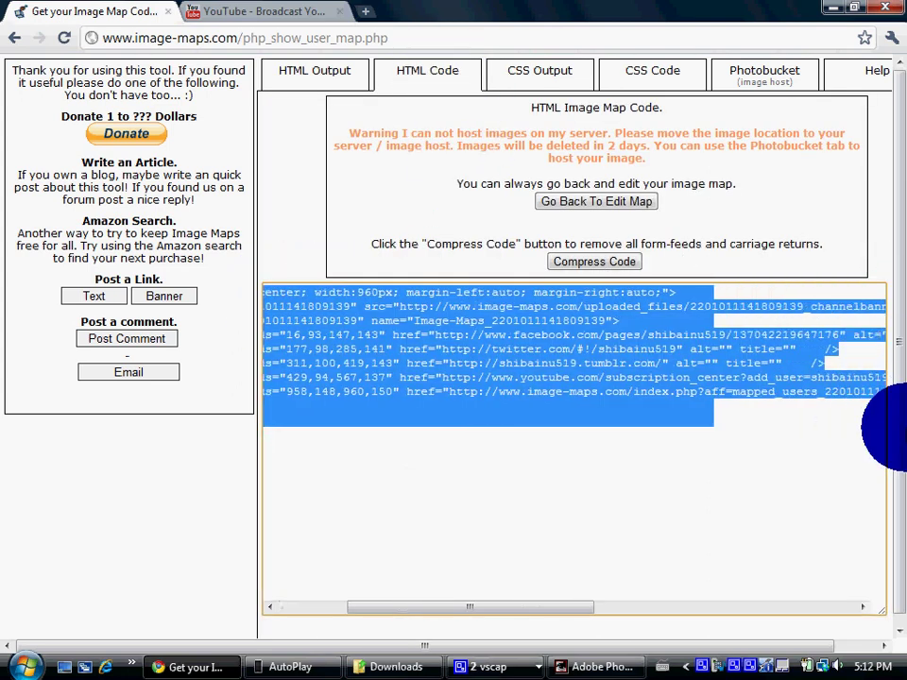
right_click(318, 361)
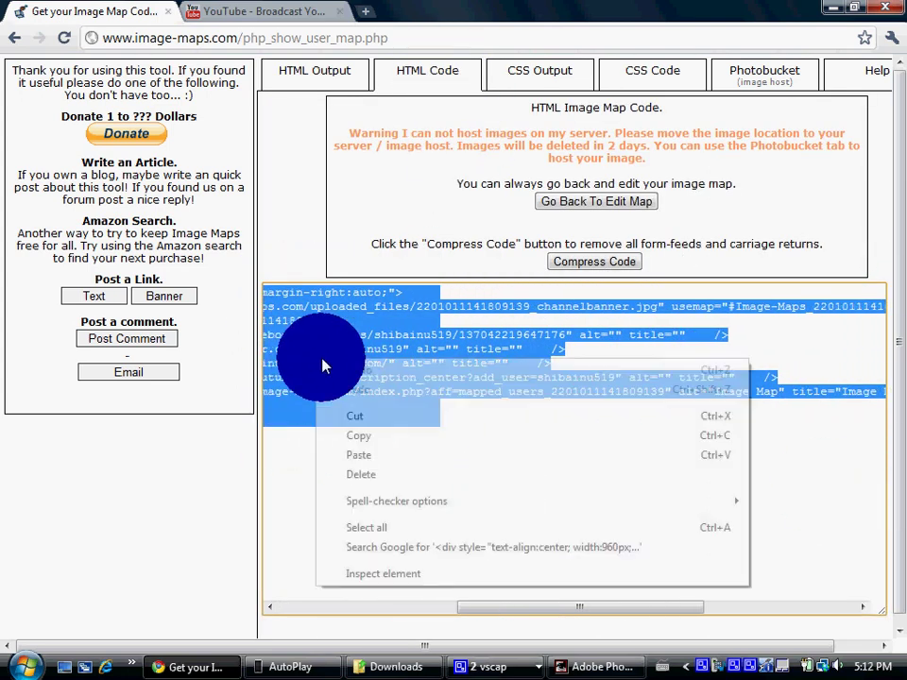
left_click(362, 436)
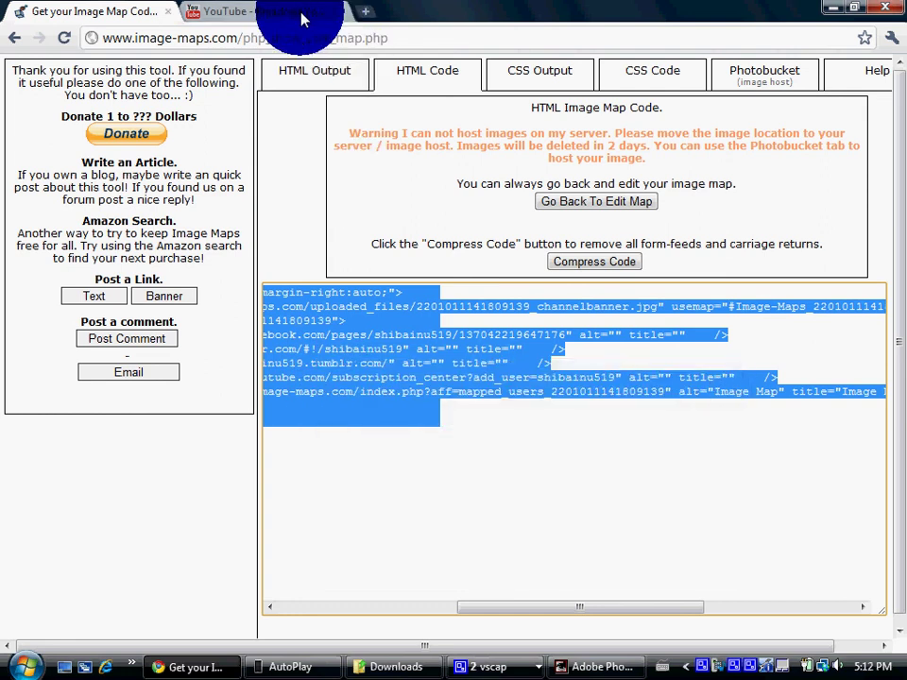
Return to the YouTube tab and go to the account's My Channel page from the account menu
left_click(302, 19)
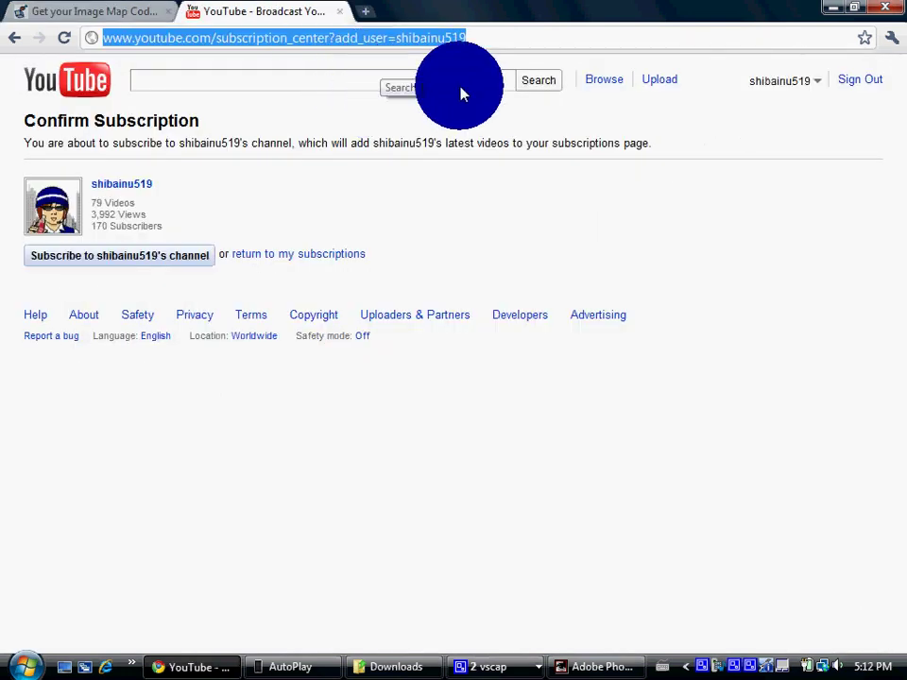
left_click(788, 81)
left_click(713, 103)
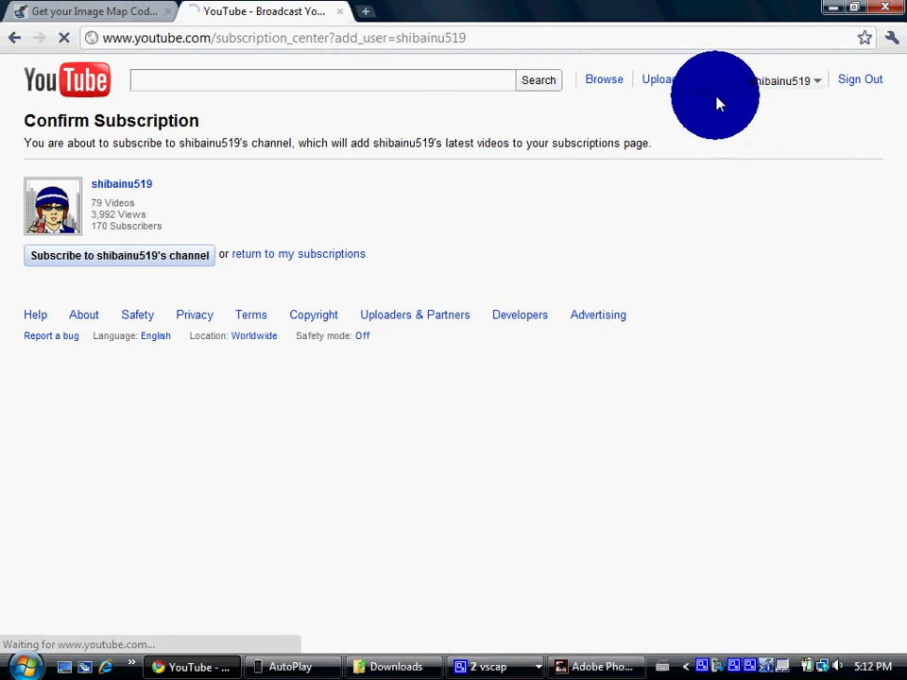